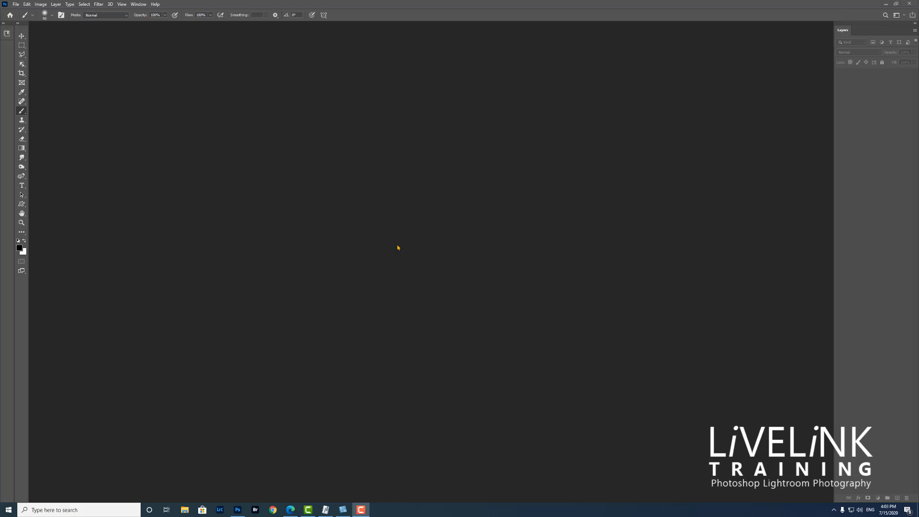
Show the Brushes and Brush Settings panels and place them apart from each other in the workspace
left_click(140, 5)
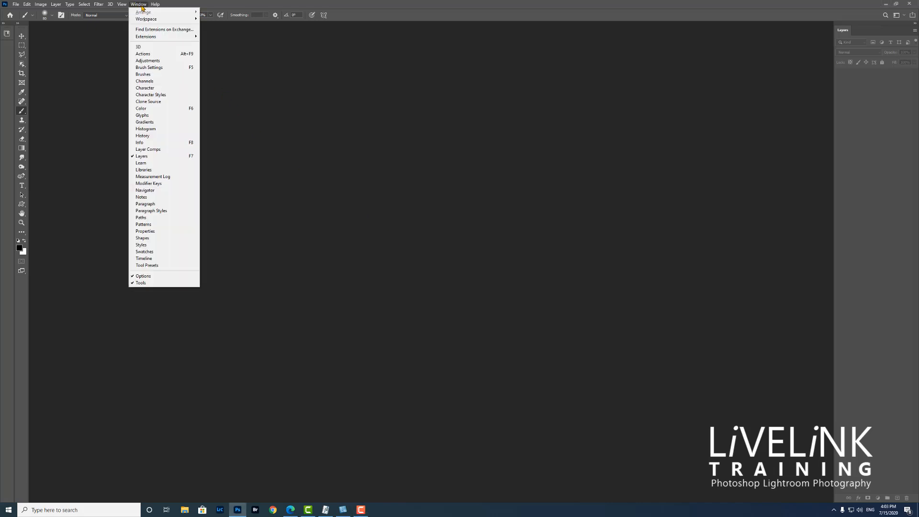
left_click(147, 75)
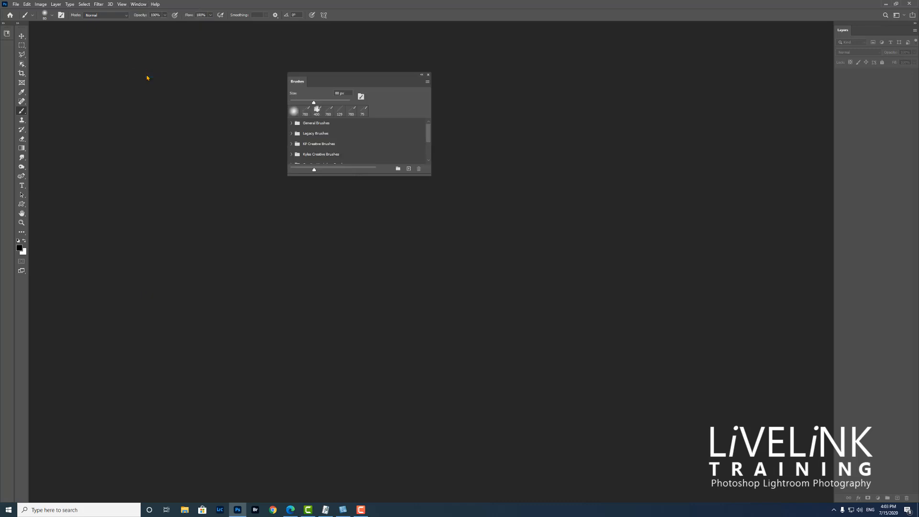
left_click_drag(308, 78, 264, 106)
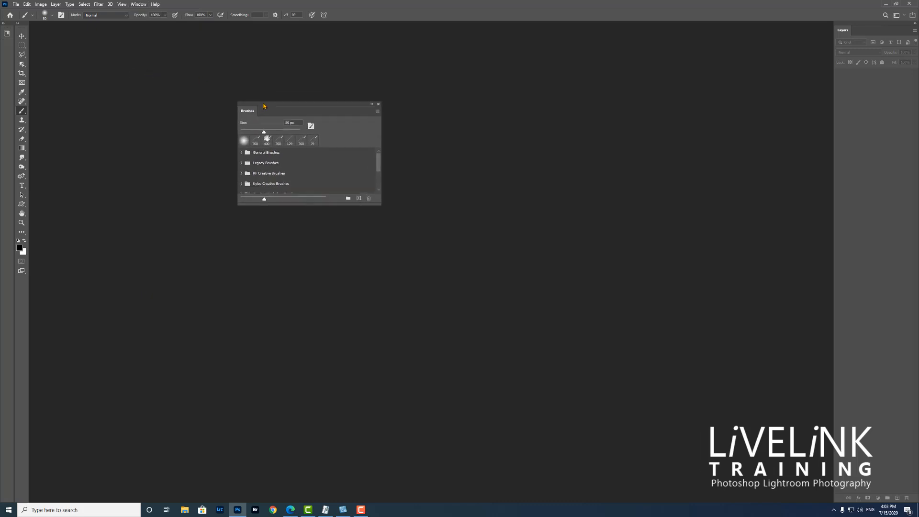
left_click(137, 4)
left_click(149, 67)
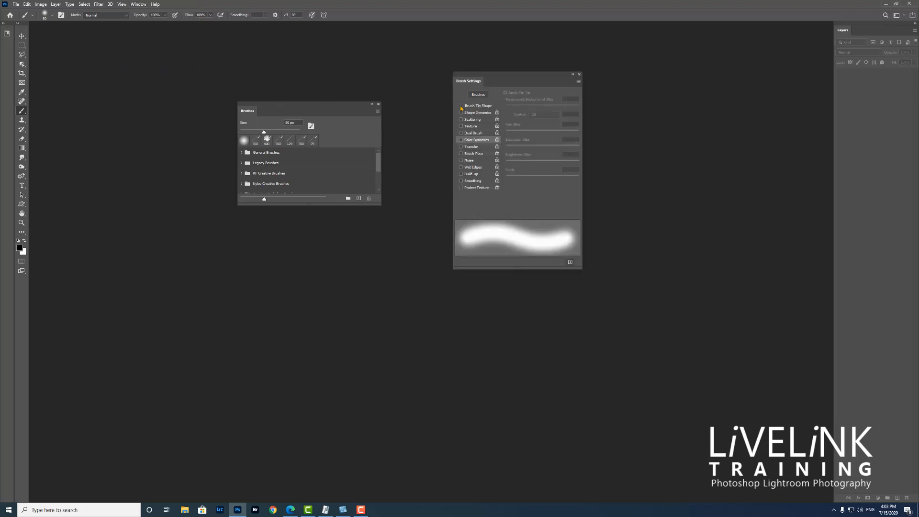
mouse_move(471, 80)
left_mouse_down()
mouse_move(437, 113)
mouse_move(426, 109)
left_mouse_up()
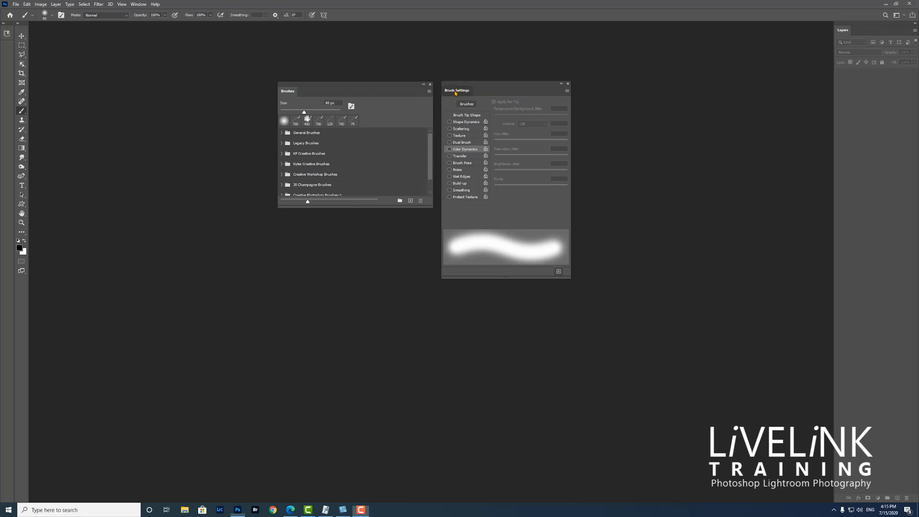
left_click_drag(460, 91, 647, 102)
left_click_drag(290, 94, 351, 111)
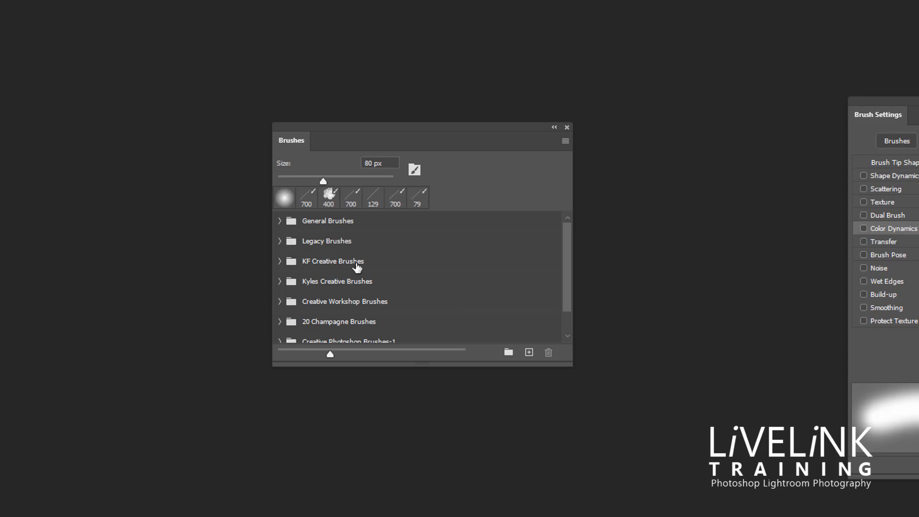
Create a brush group named My Brushes and move it to the start of the brush list
left_click(281, 224)
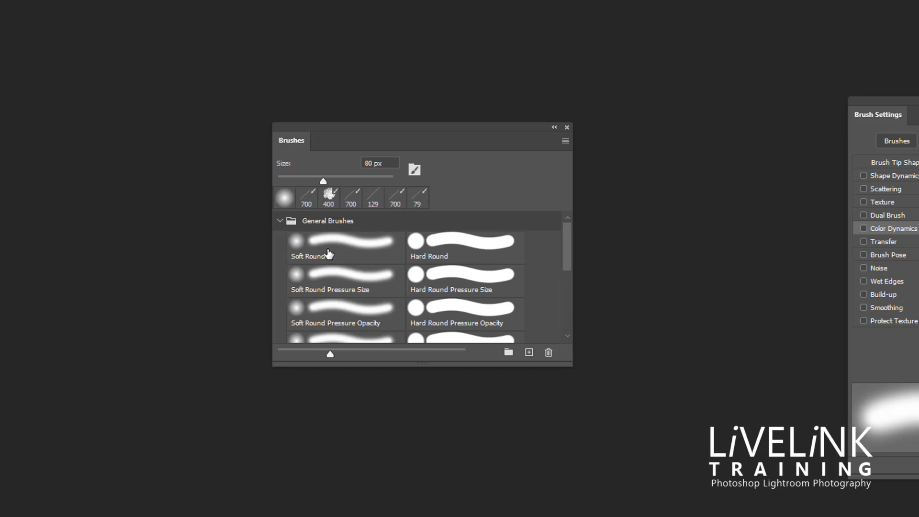
left_click(280, 222)
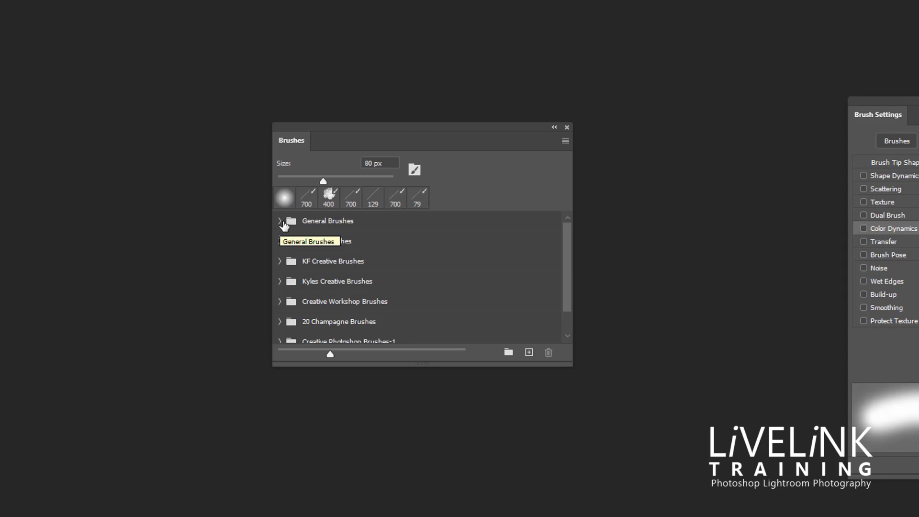
left_click(508, 355)
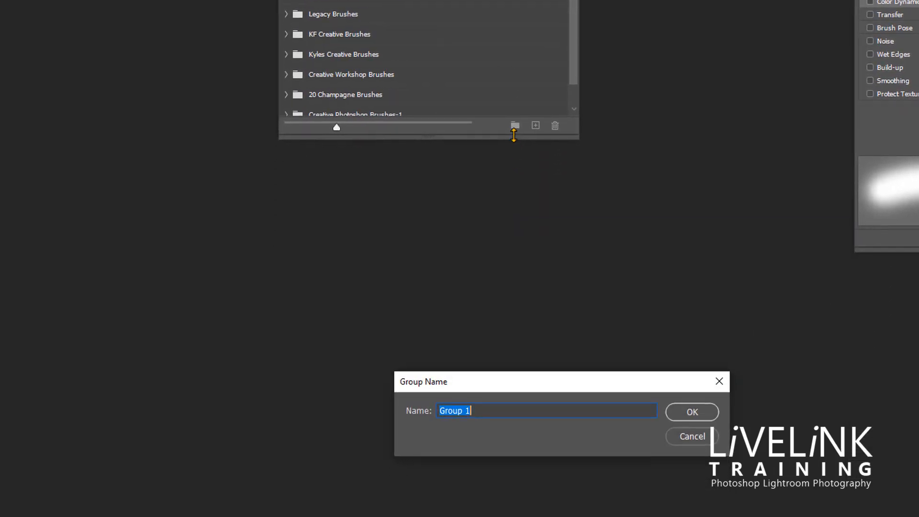
left_click_drag(483, 393, 399, 393)
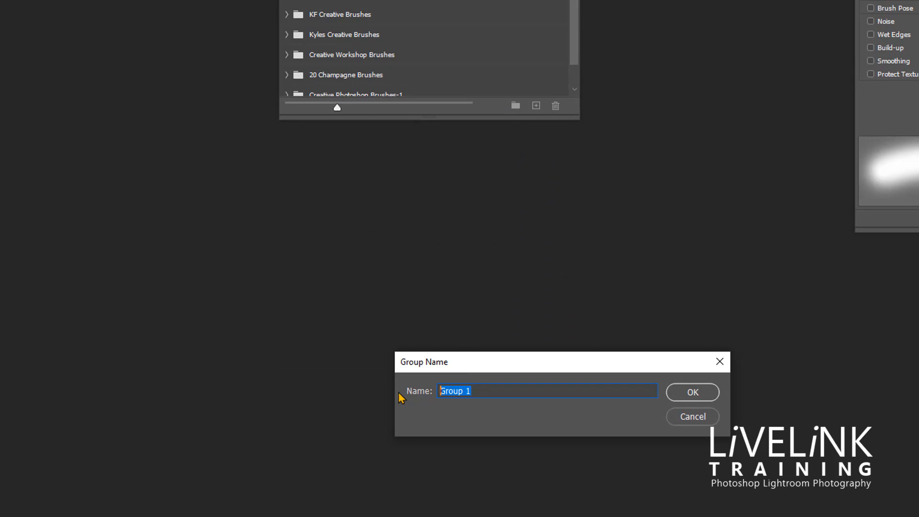
type("My Brushes")
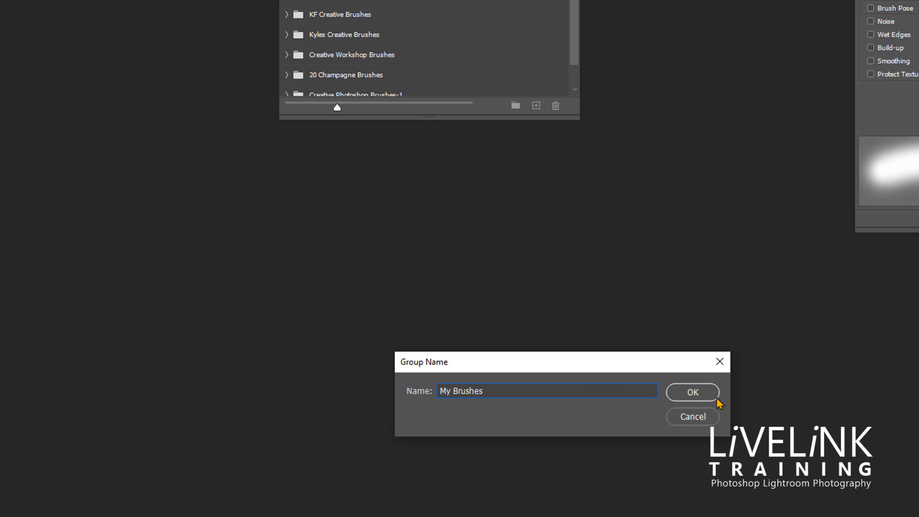
left_click(693, 393)
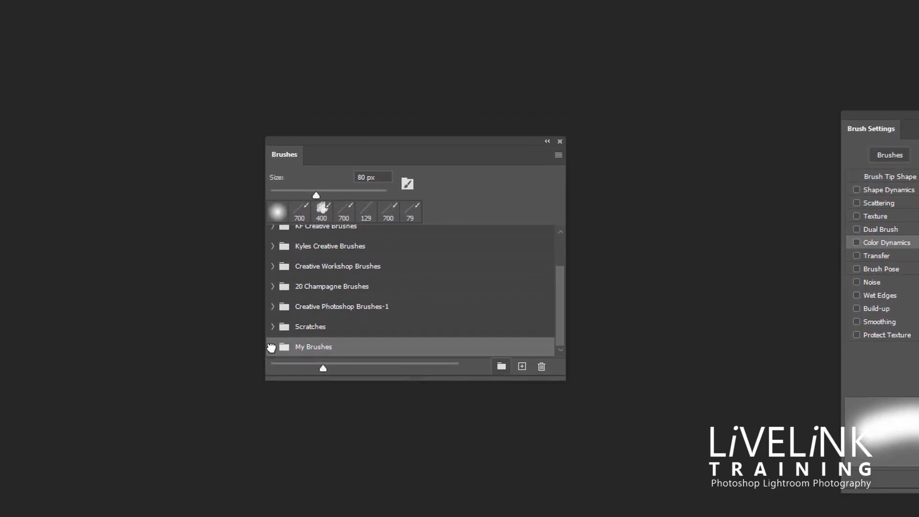
left_click(272, 347)
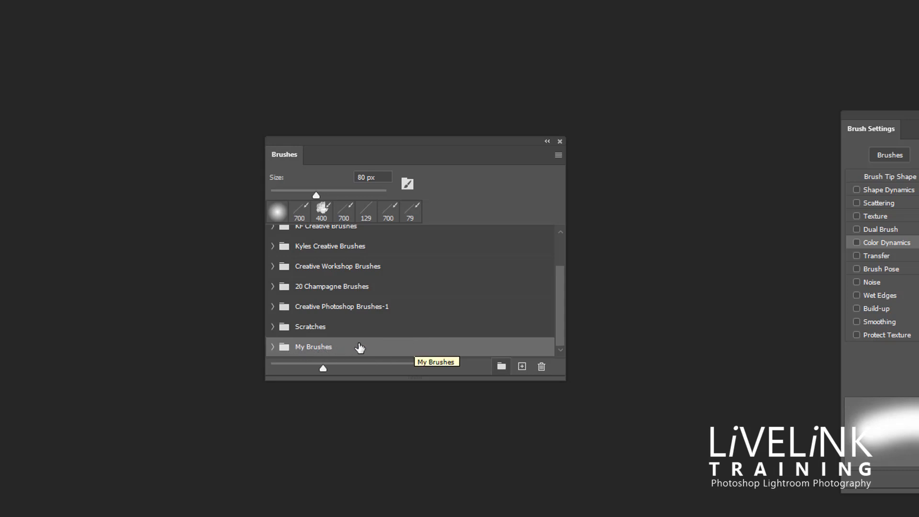
mouse_move(357, 349)
left_mouse_down()
mouse_move(357, 215)
mouse_move(351, 232)
mouse_move(355, 225)
left_mouse_up()
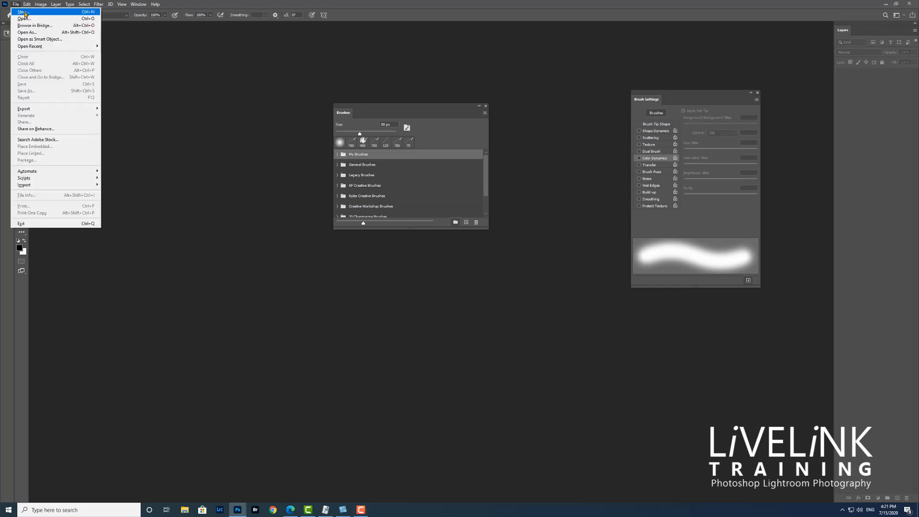
Create a new 200 by 200 pixel document with a lowered resolution and a white background
left_click(25, 13)
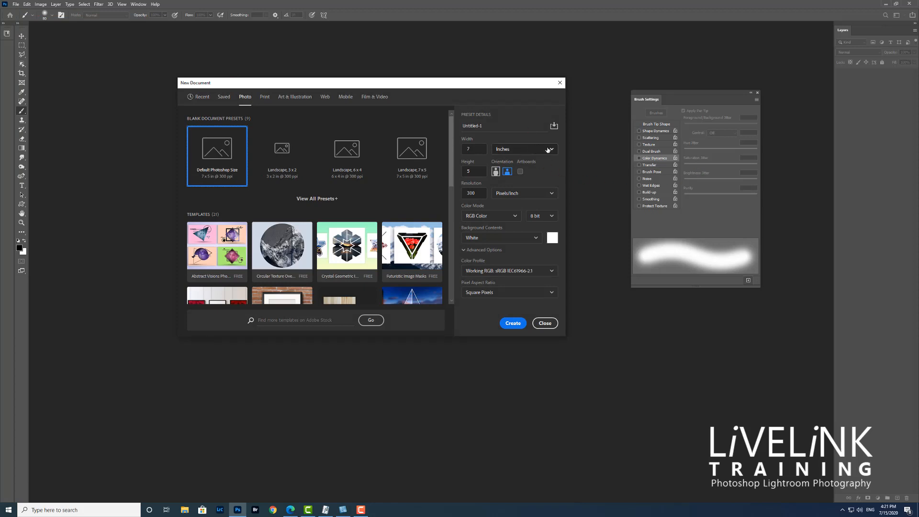
left_click(521, 149)
left_click(521, 165)
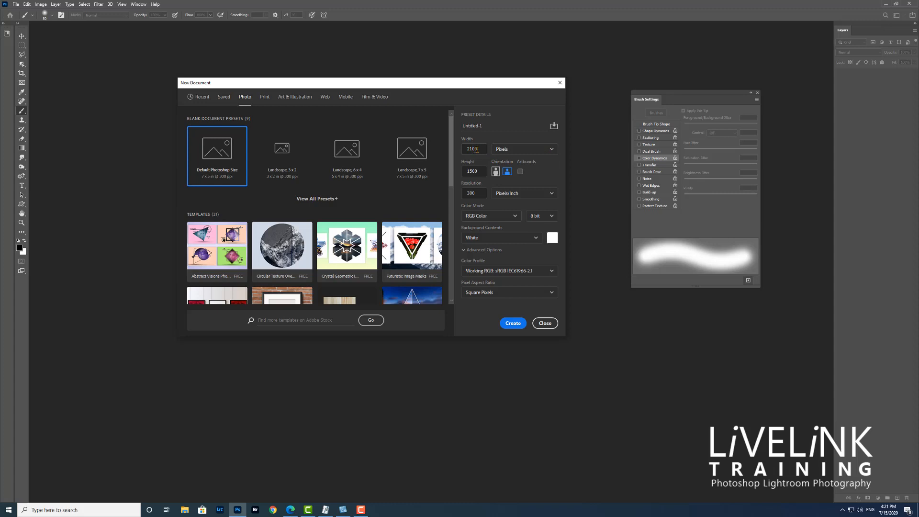
left_click(480, 148)
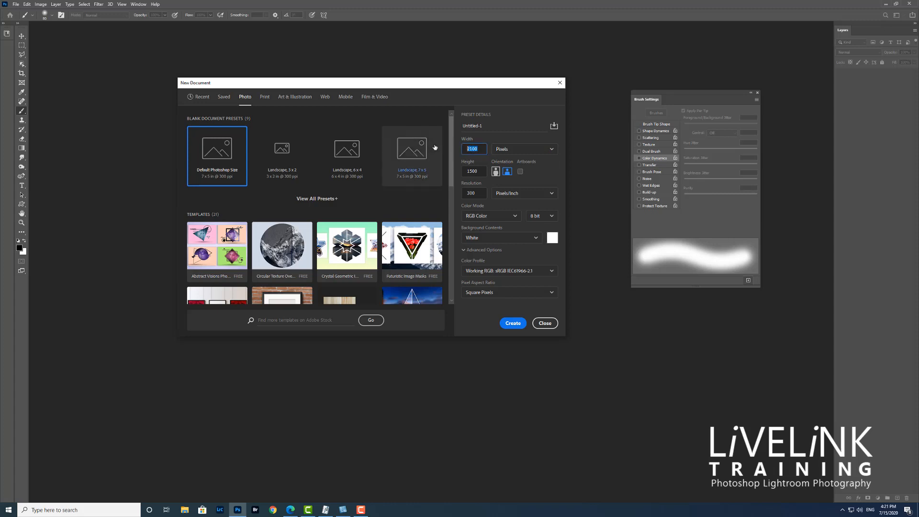
type("200")
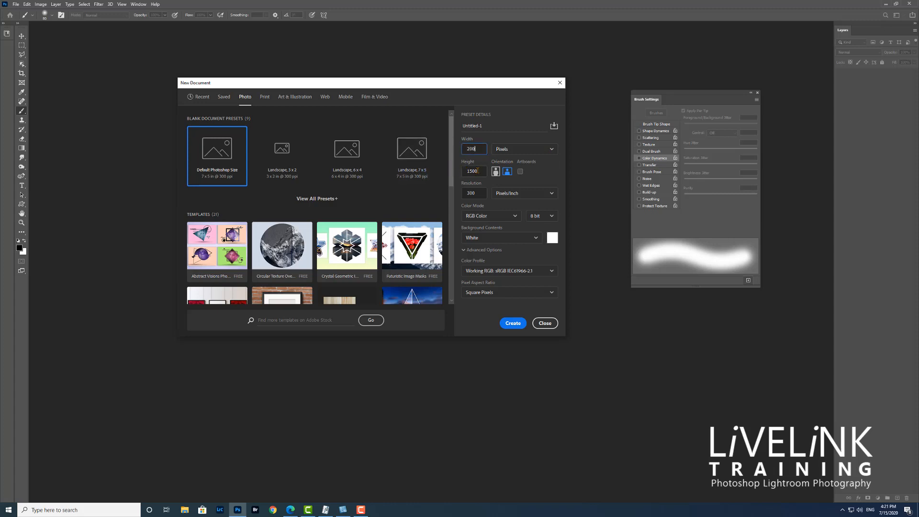
left_click(476, 171)
type("2")
left_click(475, 193)
left_click_drag(474, 193, 462, 193)
type("7")
left_click(513, 323)
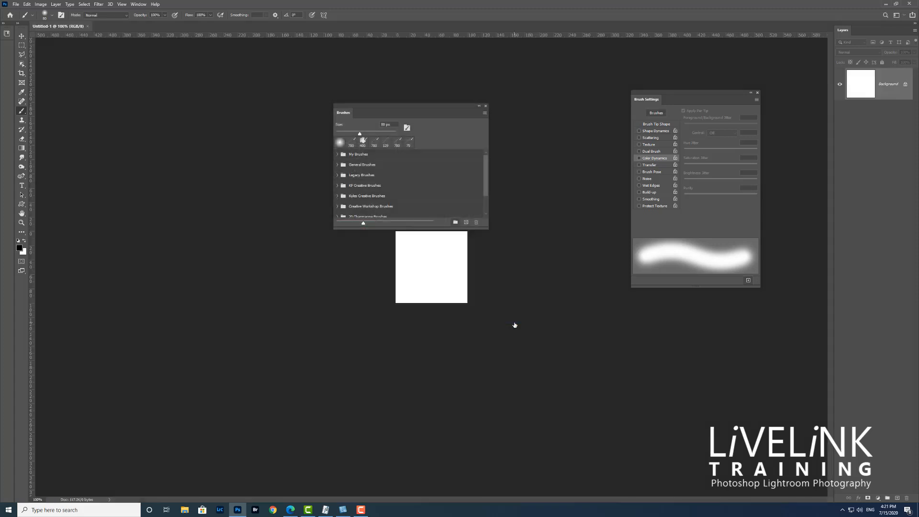
Add a new layer named Brush, then unlock and delete the white Background layer
left_click_drag(436, 108, 268, 87)
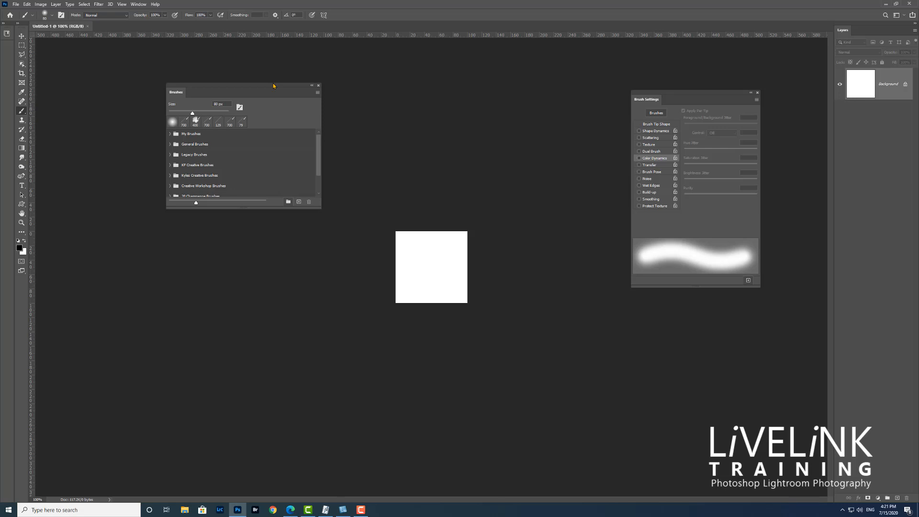
key("ctrl+plus")
key("ctrl+plus")
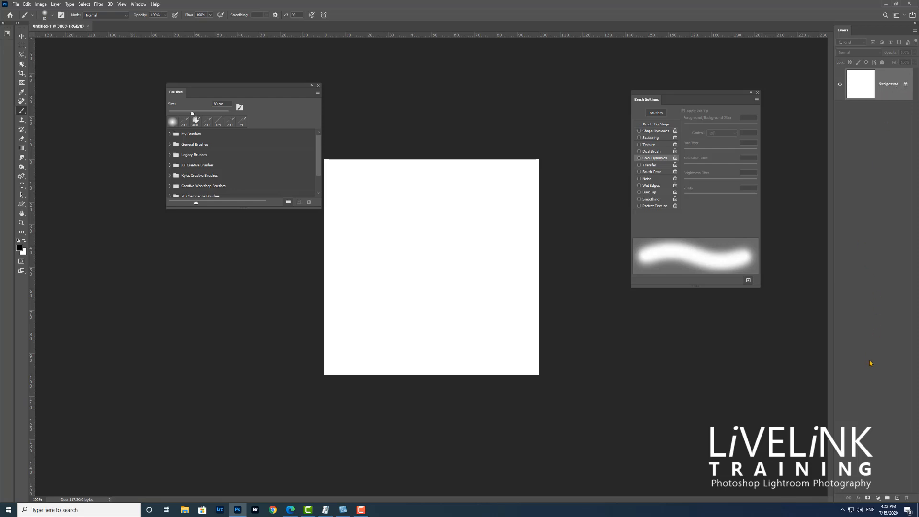
left_click(897, 499)
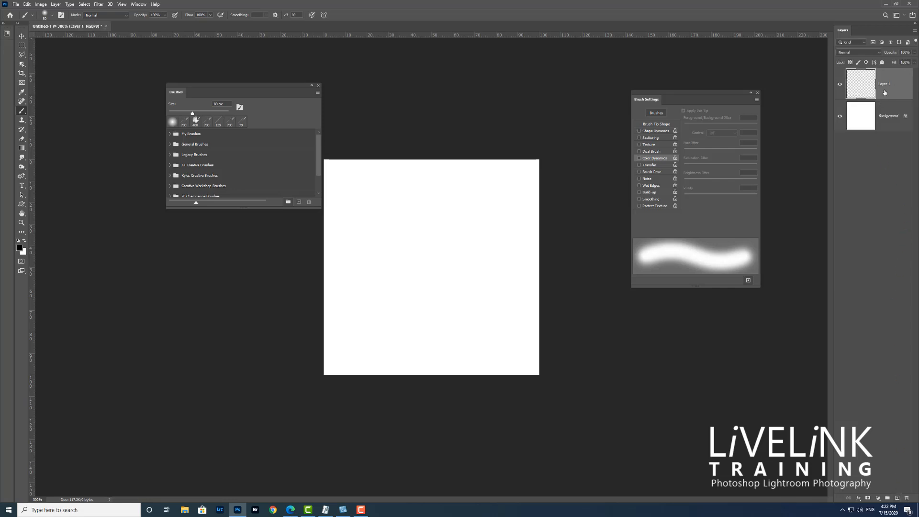
double_click(885, 84)
type("Brush")
left_click(890, 164)
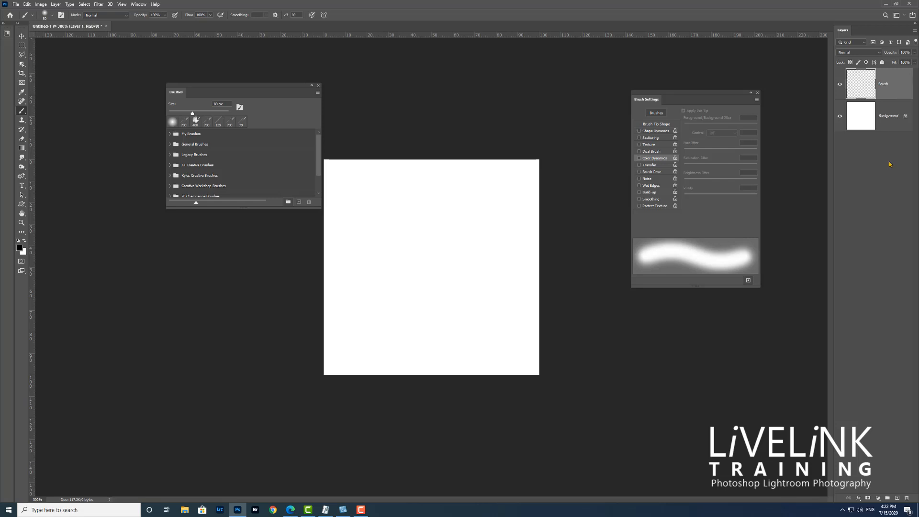
left_click(904, 117)
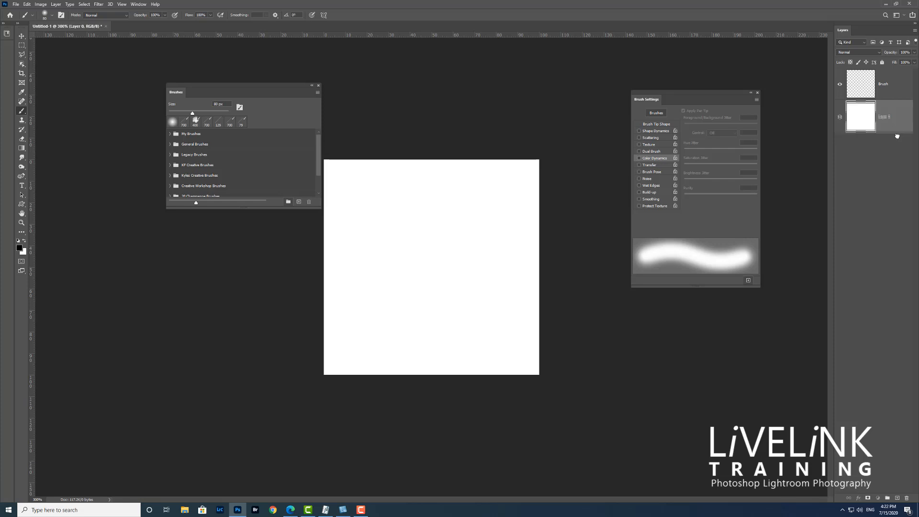
left_click_drag(897, 136, 908, 498)
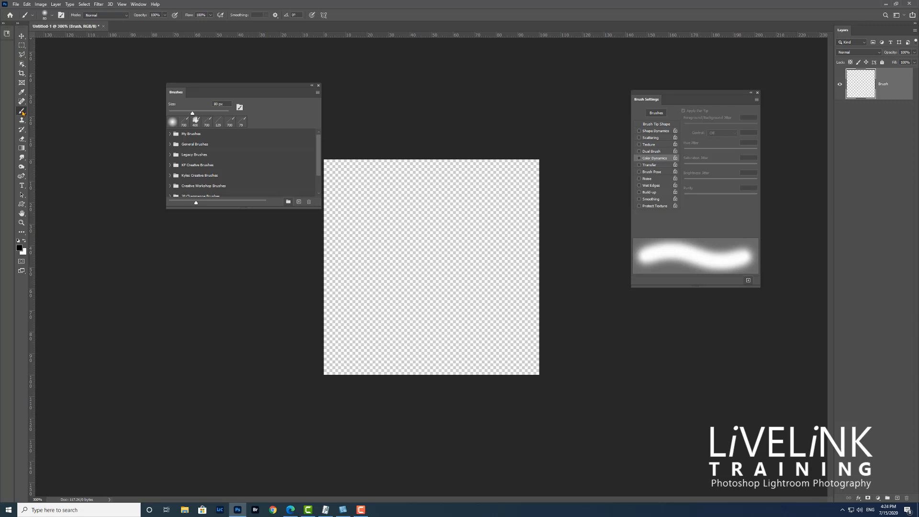
Set the brush size to 1 px and its hardness to 100%
left_click(53, 15)
left_click_drag(58, 38, 34, 39)
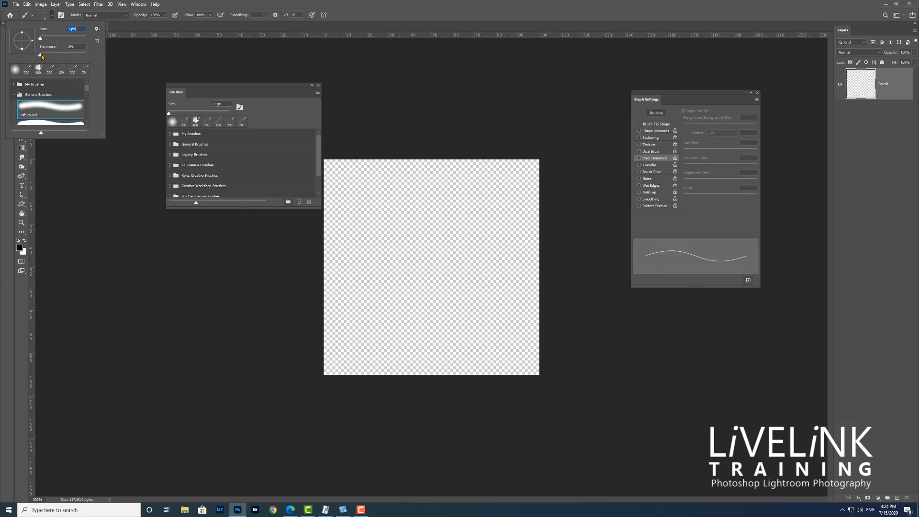
left_click_drag(41, 57, 95, 56)
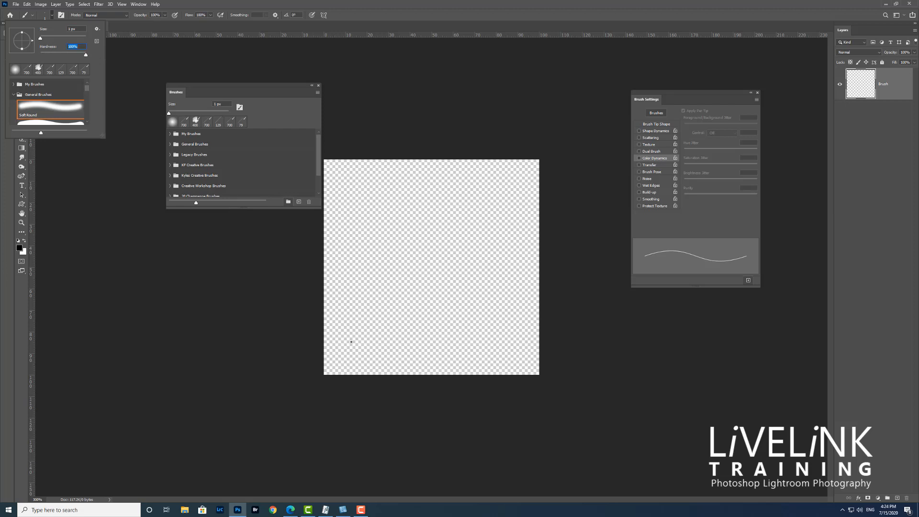
left_click_drag(347, 353, 485, 235)
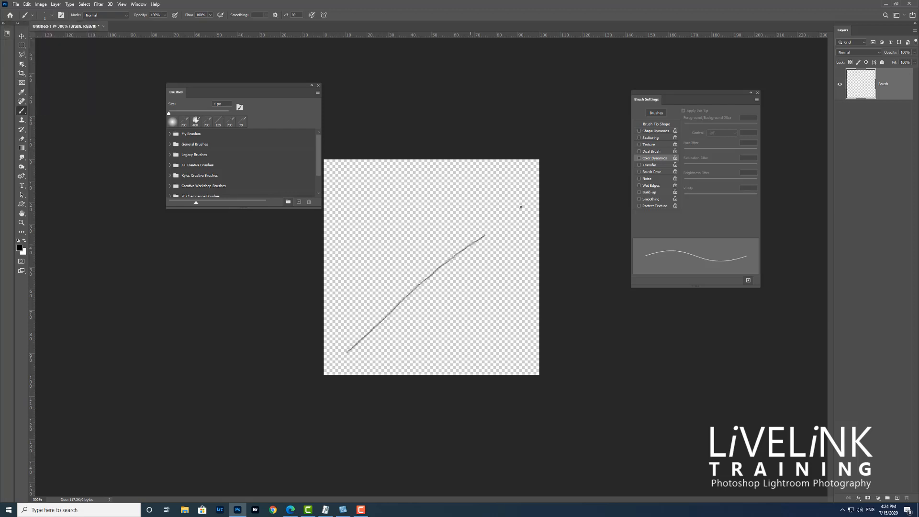
left_click(26, 4)
left_click(40, 12)
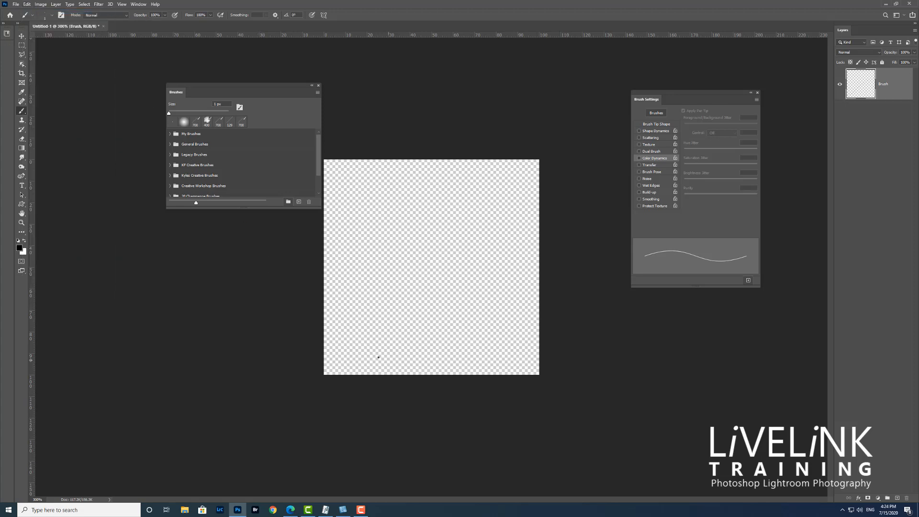
Paint a thin diagonal line across the canvas from lower left to upper right and define it as a brush preset named Single Scratch Brush
left_click_drag(345, 350, 530, 181)
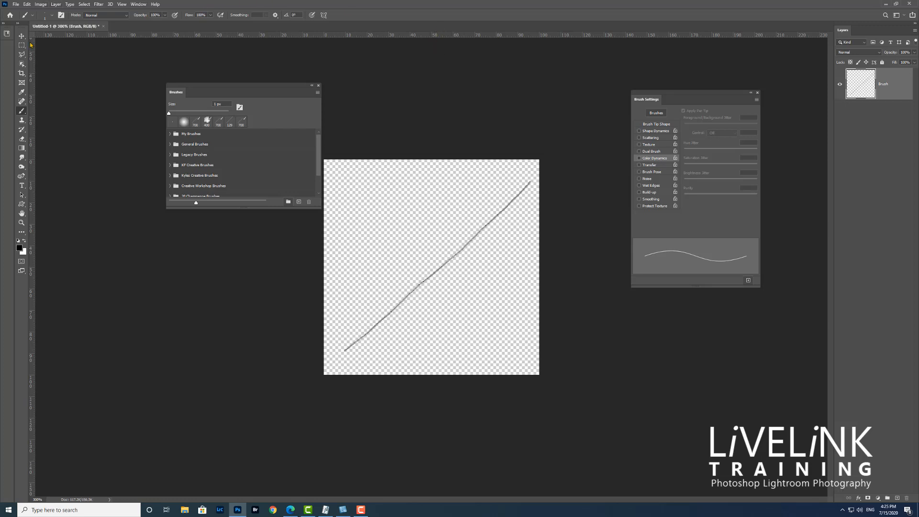
left_click(27, 4)
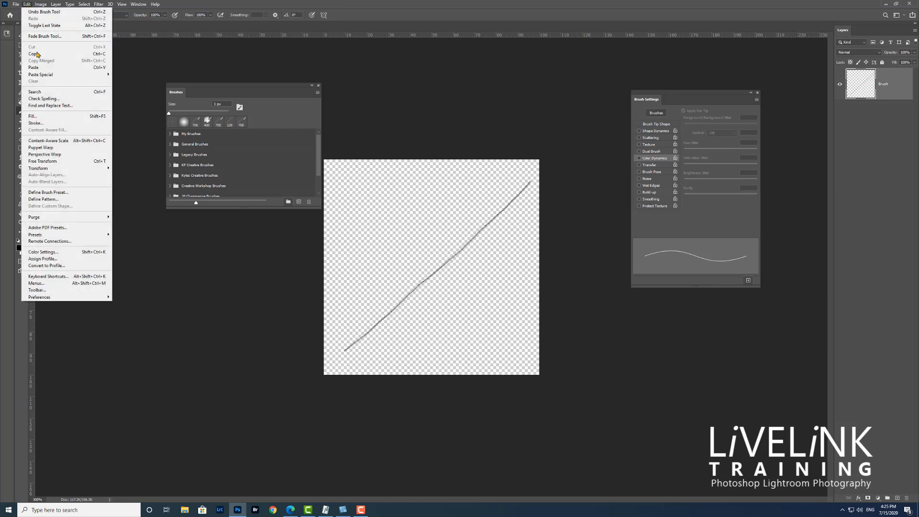
left_click(48, 193)
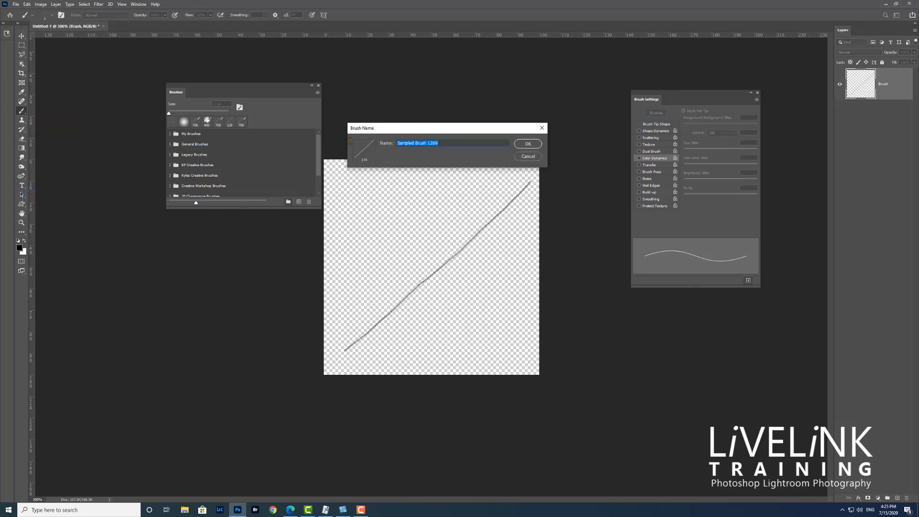
type("Sing")
type("le SC")
type("rattc")
type("ch")
type(" Brush")
left_click(528, 144)
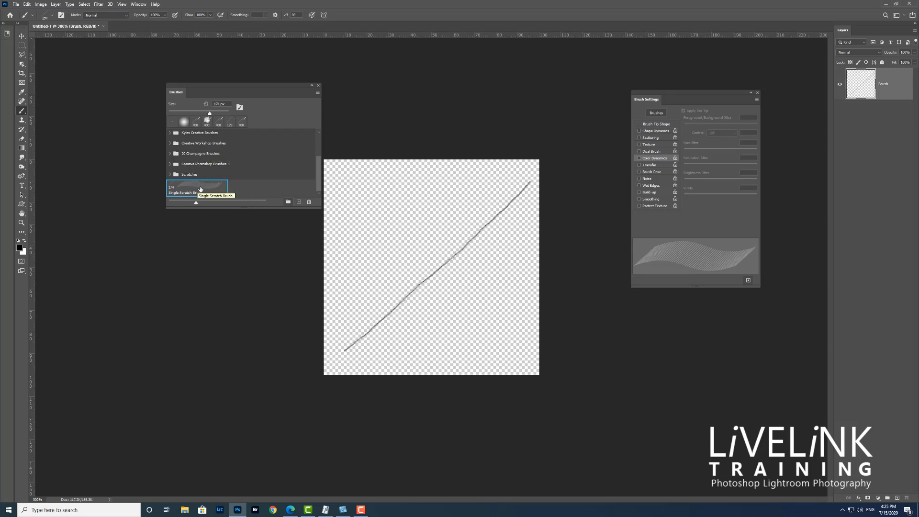
Move the Single Scratch Brush preset into the My Brushes group and expand the group
mouse_move(200, 189)
left_mouse_down()
mouse_move(203, 119)
mouse_move(202, 136)
left_mouse_up()
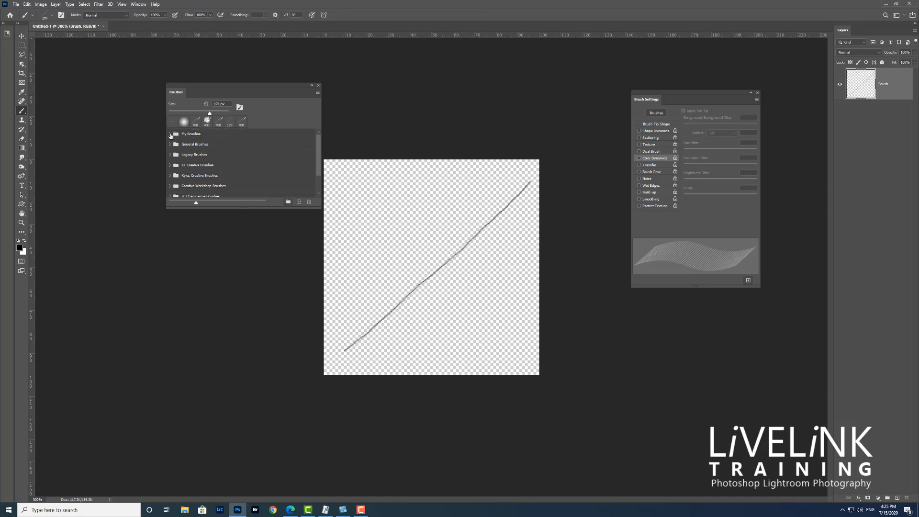
left_click(171, 135)
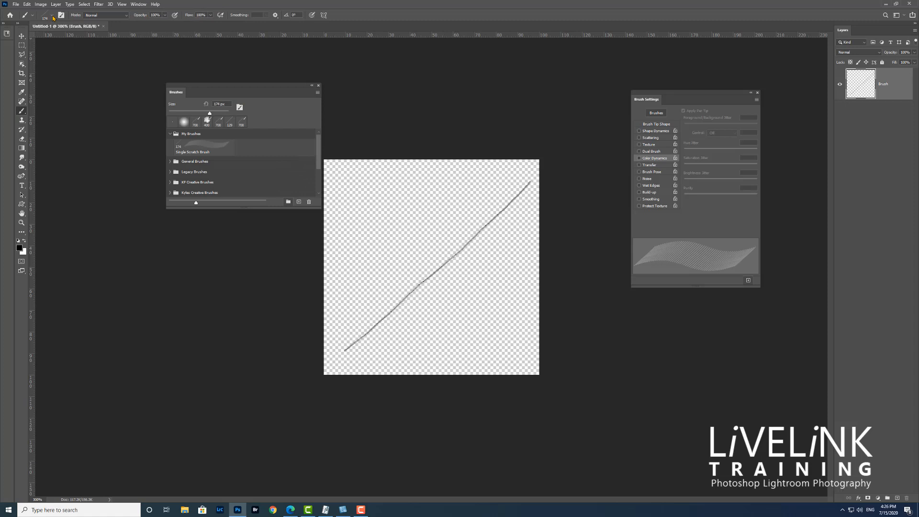
Create a new document from the A4 print preset, 210 x 297 mm at 300 ppi in RGB Color
left_click(16, 5)
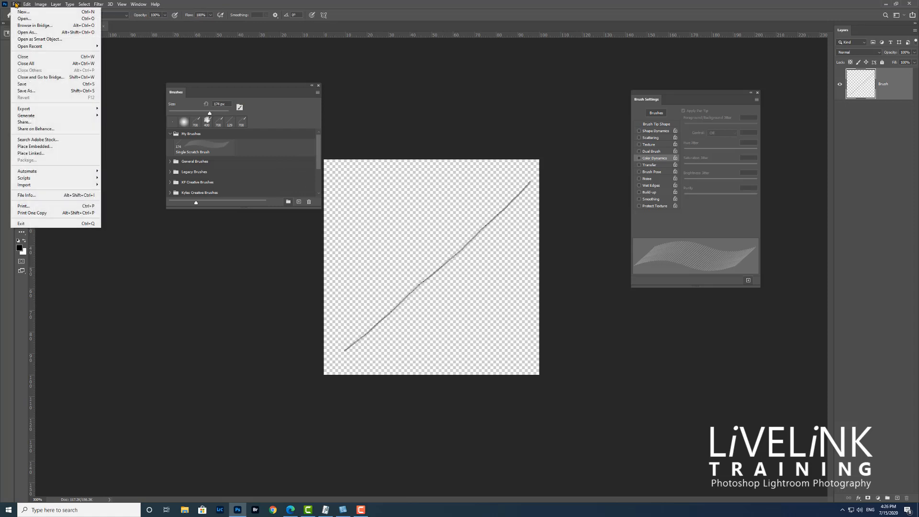
left_click(30, 14)
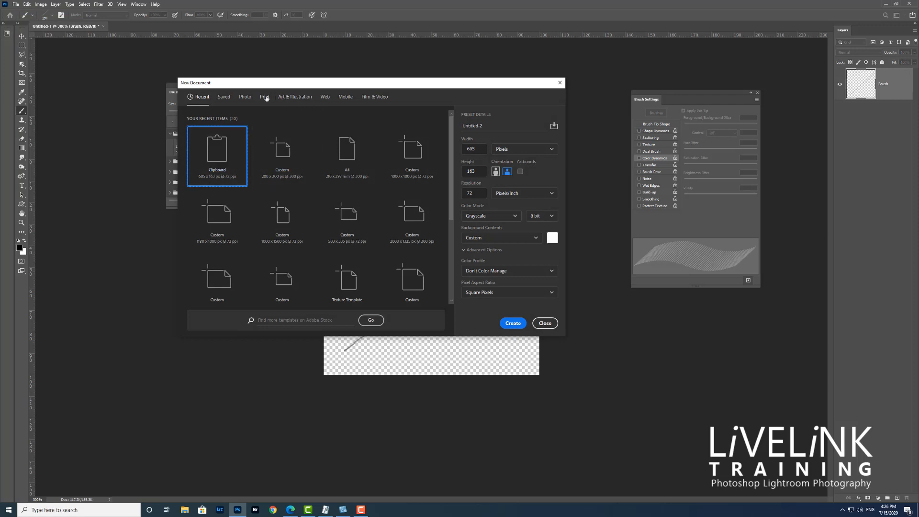
left_click(265, 97)
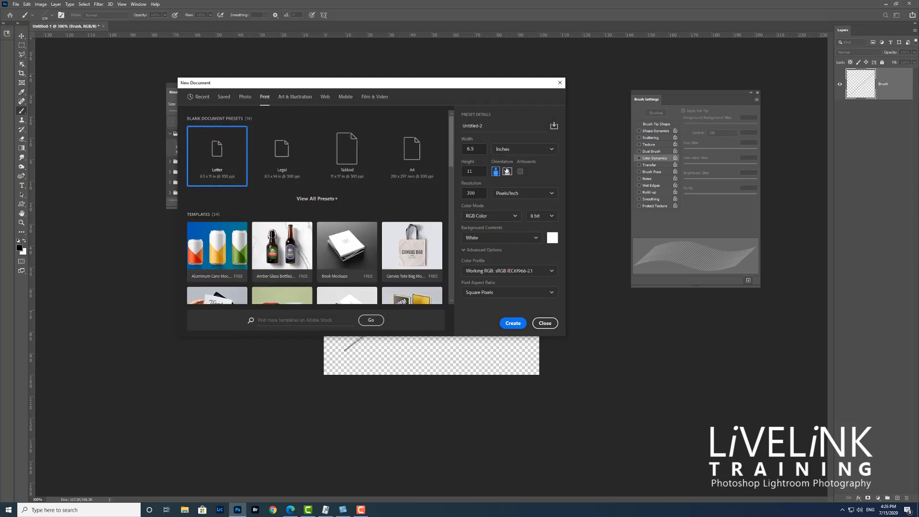
left_click(415, 164)
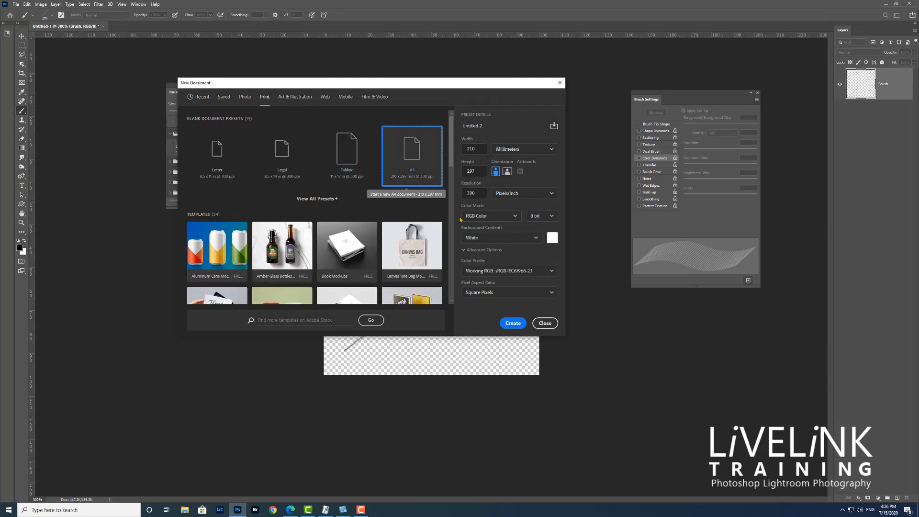
left_click(511, 324)
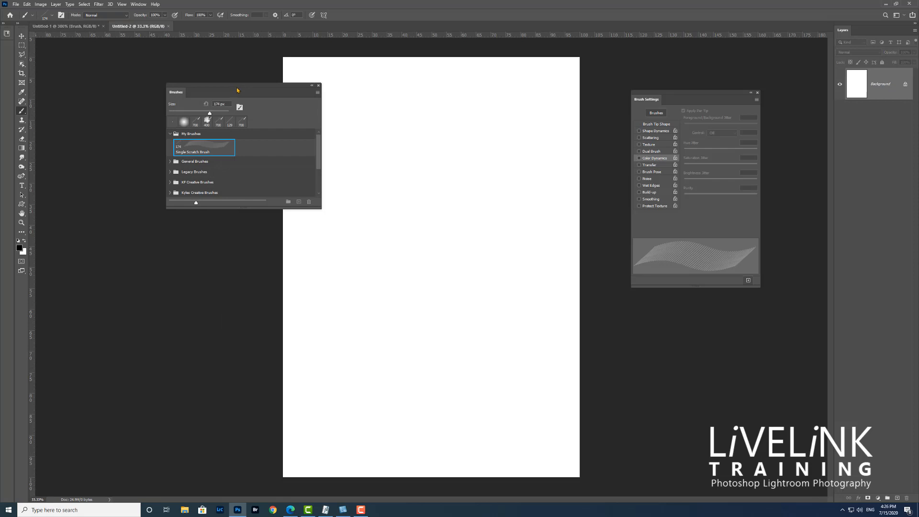
Test the Single Scratch Brush at 500 px with one stamp and a diagonal stroke on the upper part of the page
left_click_drag(235, 88, 162, 67)
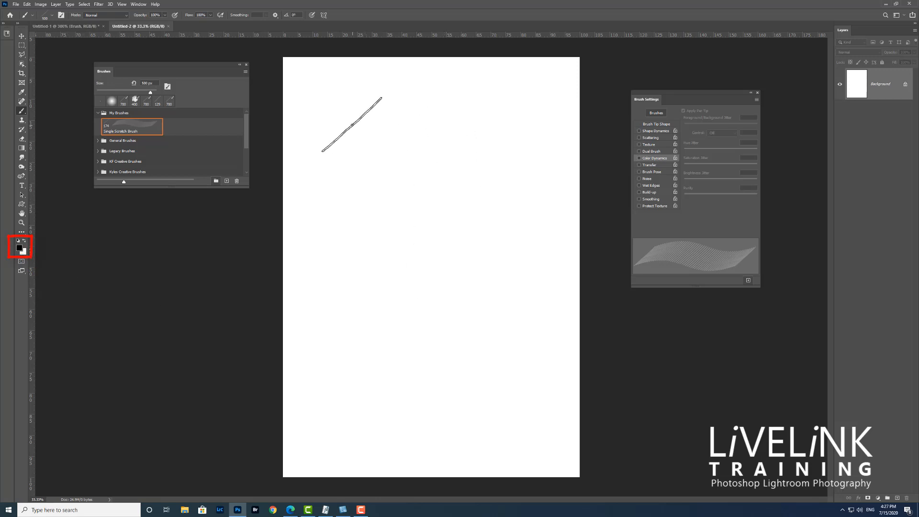
left_click(357, 118)
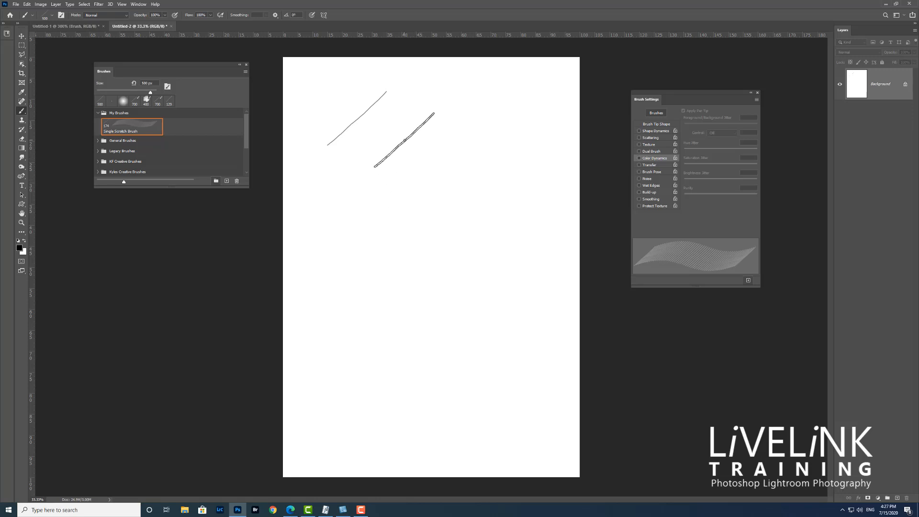
left_click_drag(405, 140, 461, 219)
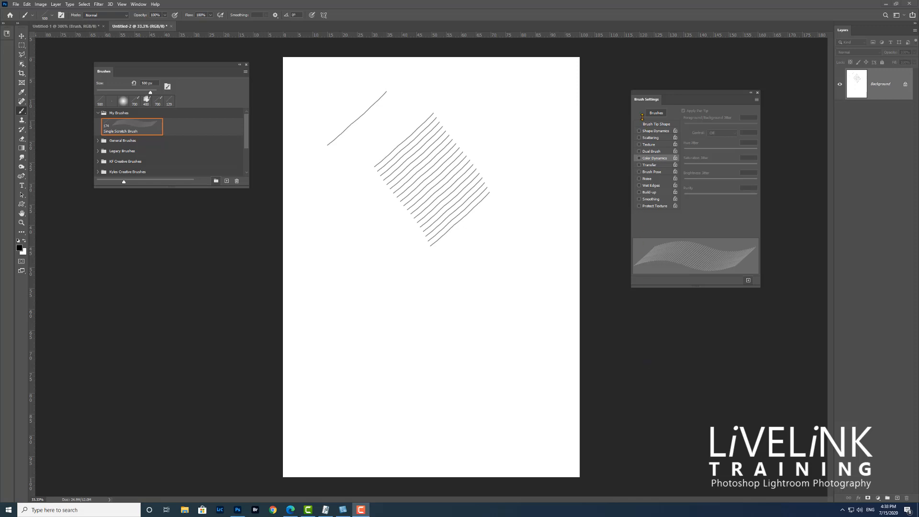
Show the Brush Tip Shape settings and look through the available brush tips
mouse_move(647, 101)
left_mouse_down()
mouse_move(558, 113)
mouse_move(364, 94)
mouse_move(373, 95)
left_mouse_up()
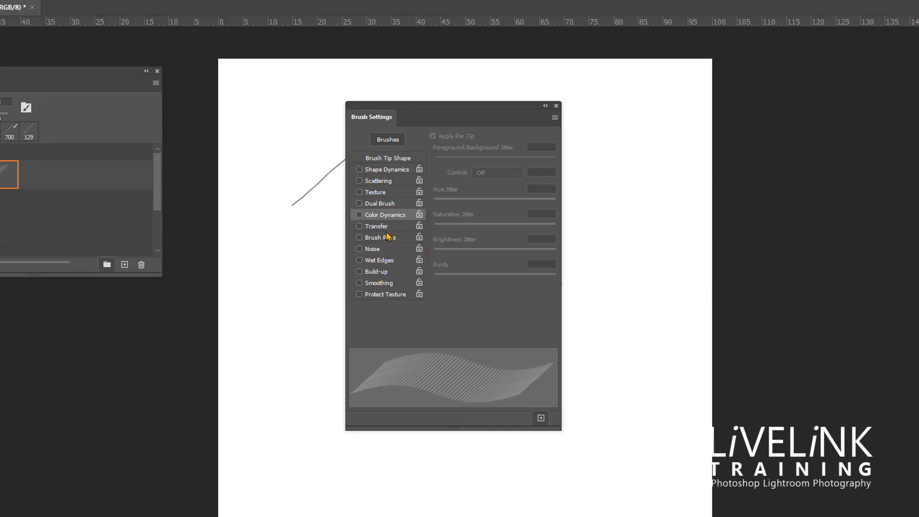
left_click(389, 159)
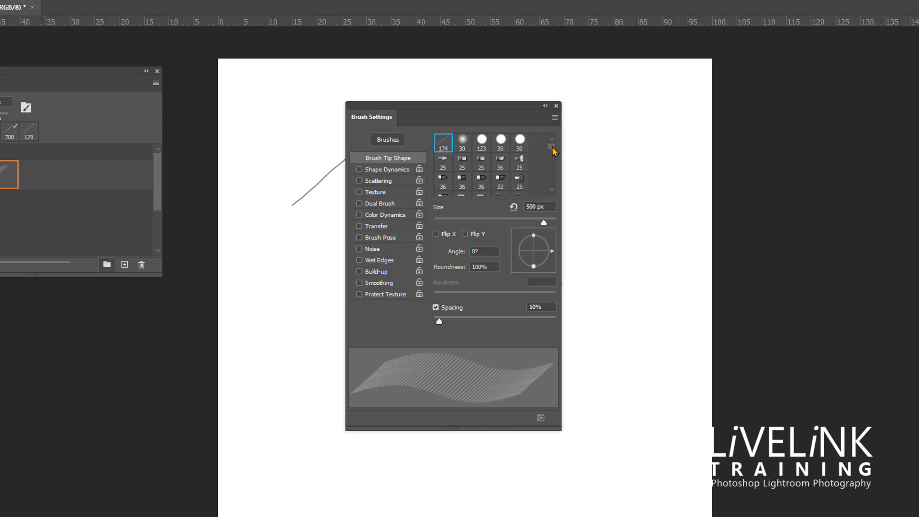
left_click_drag(552, 149, 553, 194)
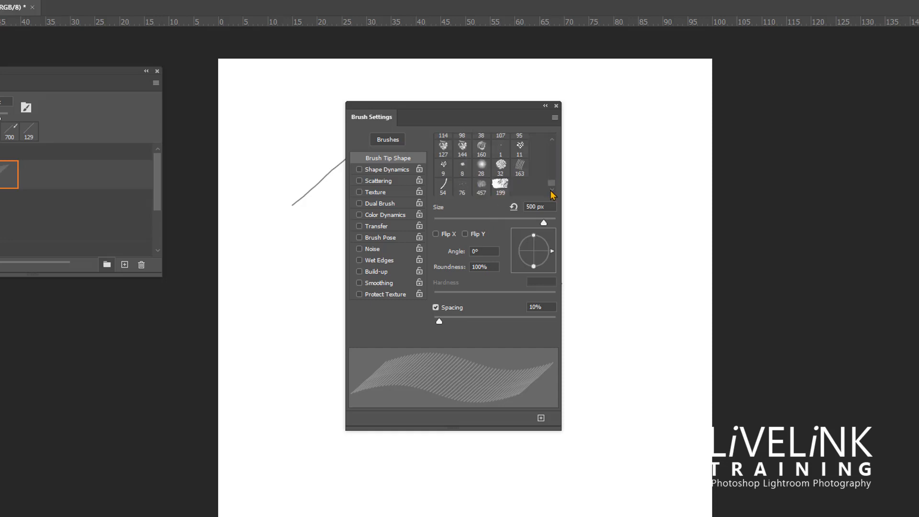
left_click_drag(553, 185, 552, 145)
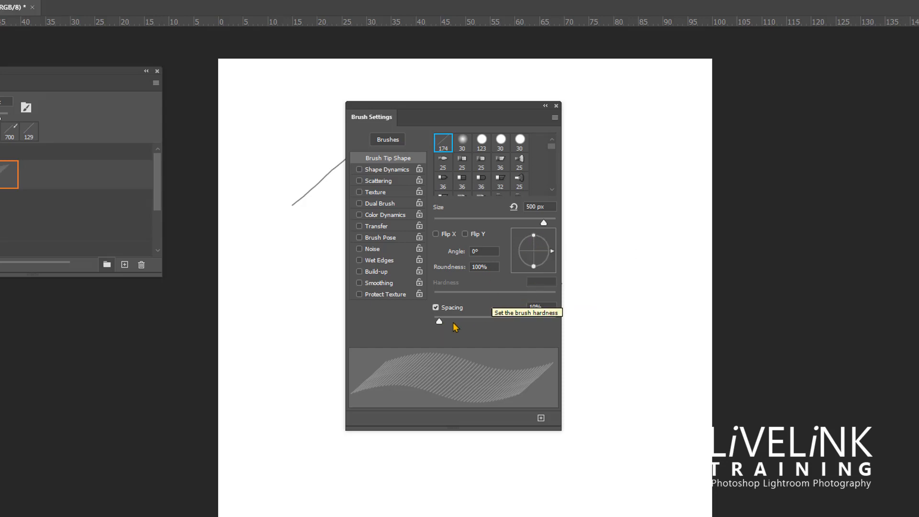
Set the brush tip spacing to 46% and test it with one stamp and a diagonal stroke beside the dense scratches
left_click_drag(456, 107, 778, 103)
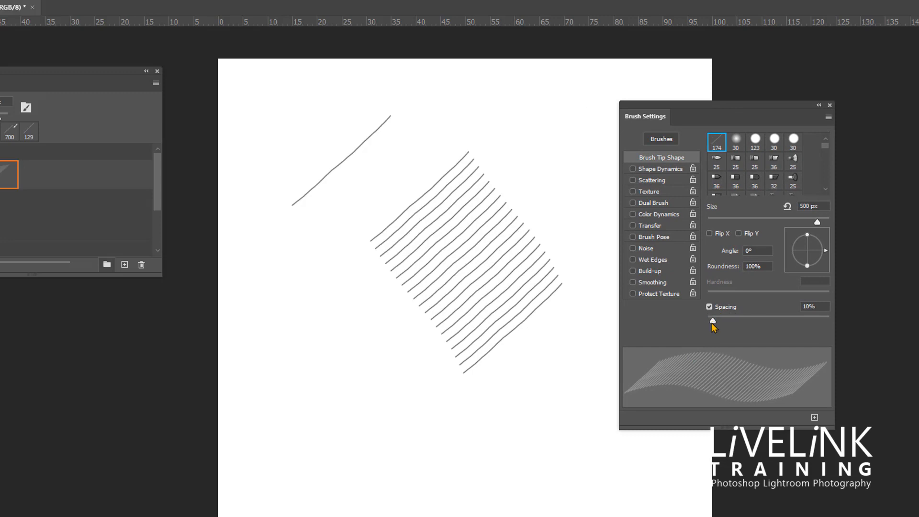
left_click_drag(712, 323, 735, 323)
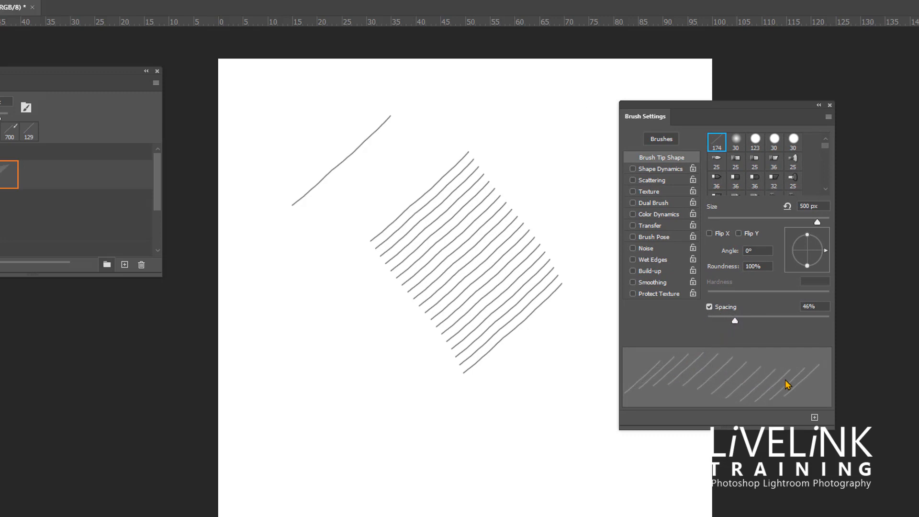
left_click(311, 292)
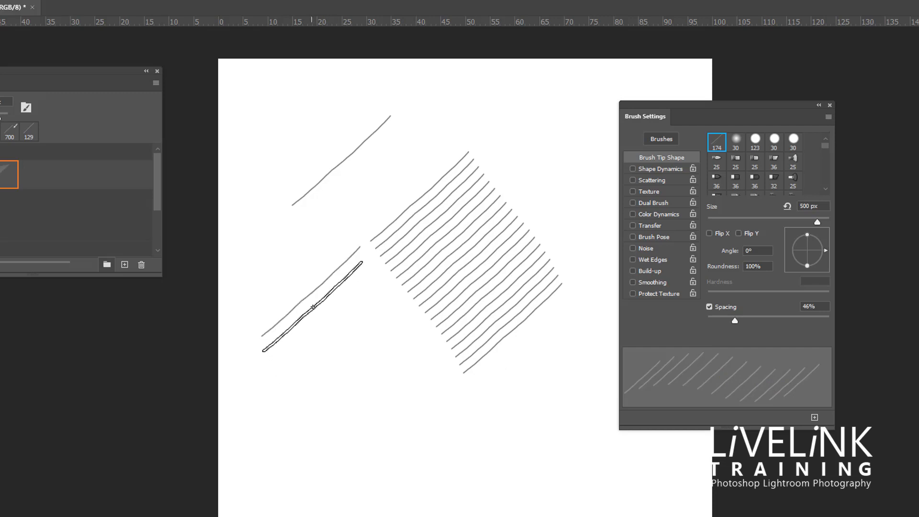
left_click_drag(321, 331, 422, 513)
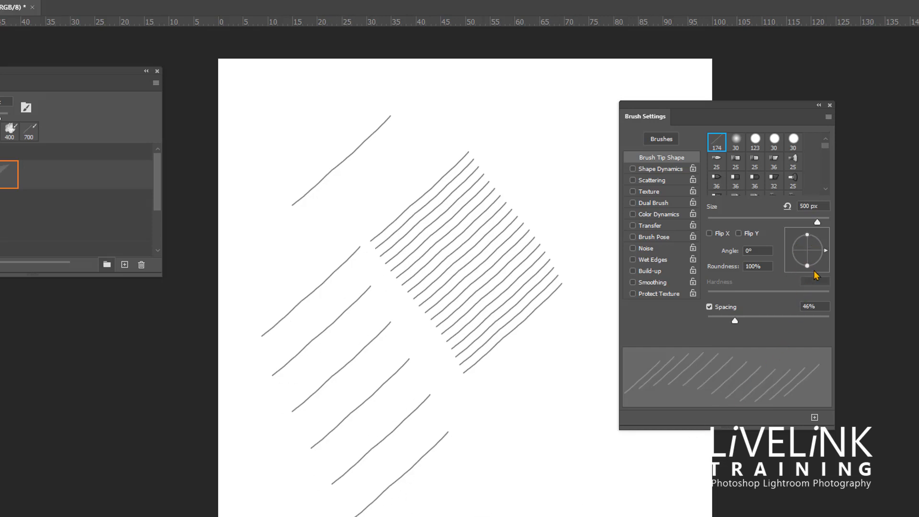
Set the brush tip angle to 39° and roundness to 57%, and paint test scratches beyond the widely spaced ones
mouse_move(807, 234)
left_mouse_down()
mouse_move(807, 253)
mouse_move(815, 239)
mouse_move(798, 233)
mouse_move(825, 244)
left_mouse_up()
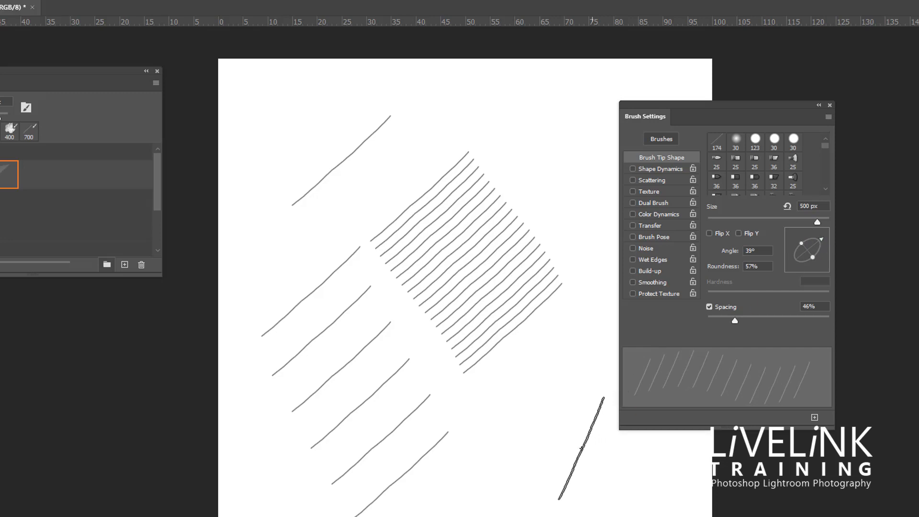
left_click_drag(463, 482, 531, 505)
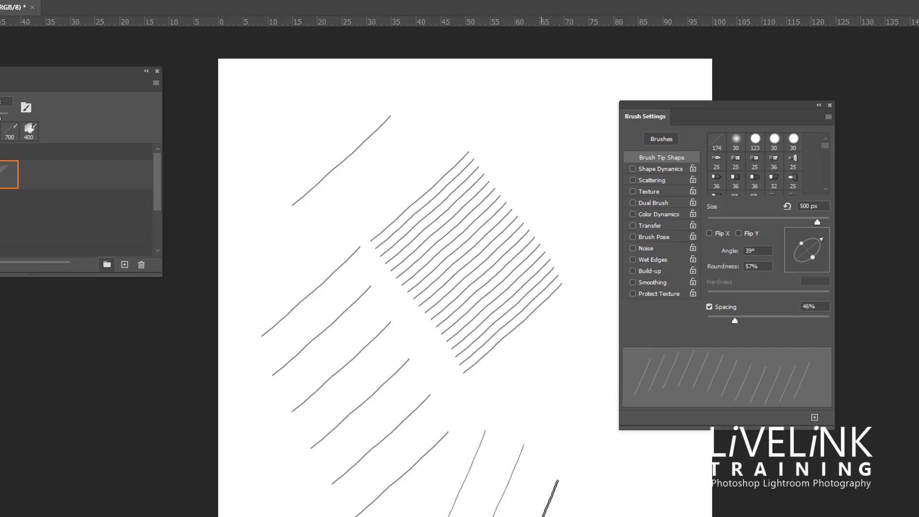
left_click_drag(524, 511, 587, 516)
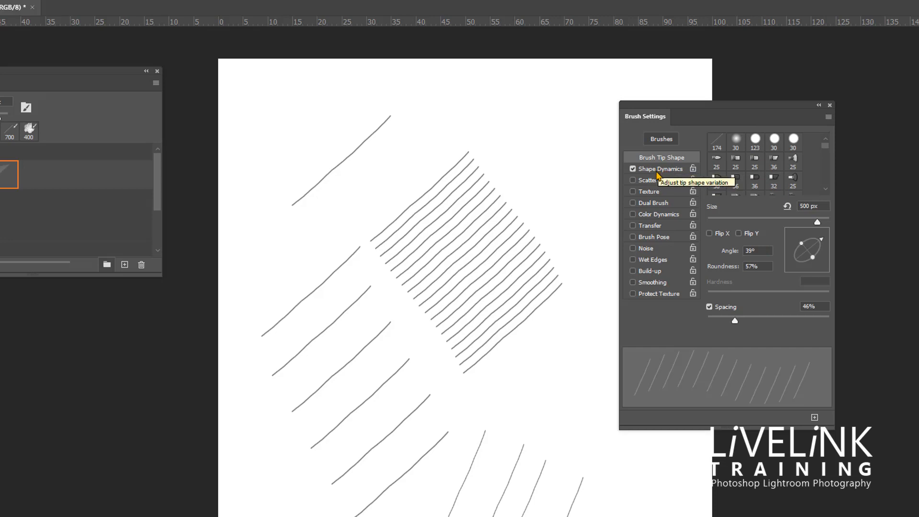
Enable Shape Dynamics, show its settings and stamp three separate test scratches in the page's upper-right area
left_click(658, 172)
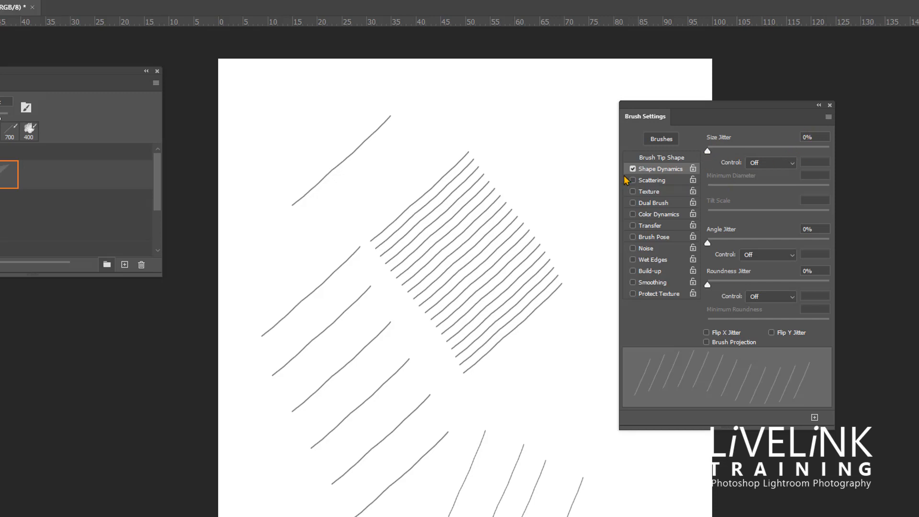
left_click(532, 125)
left_click(557, 140)
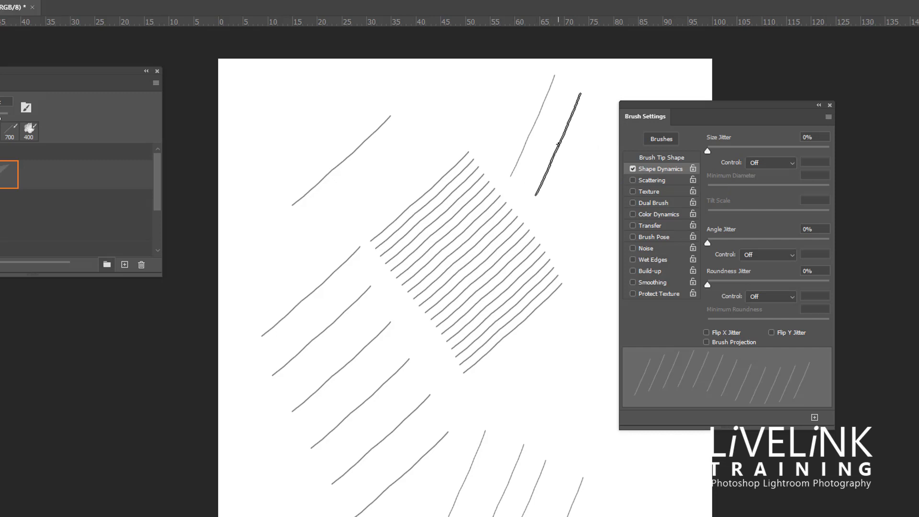
left_click(590, 163)
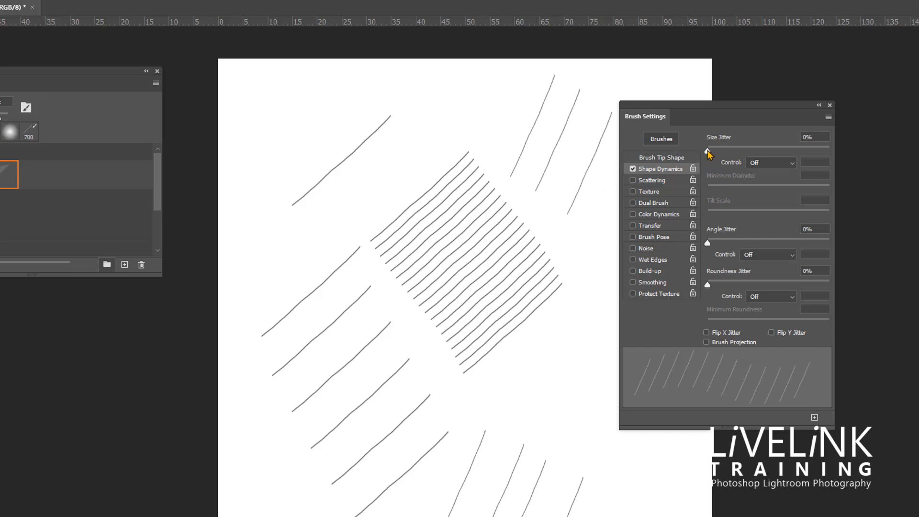
Set the Size Jitter to 40% and paint a test stroke across the lower part of the page
left_click_drag(708, 151, 757, 152)
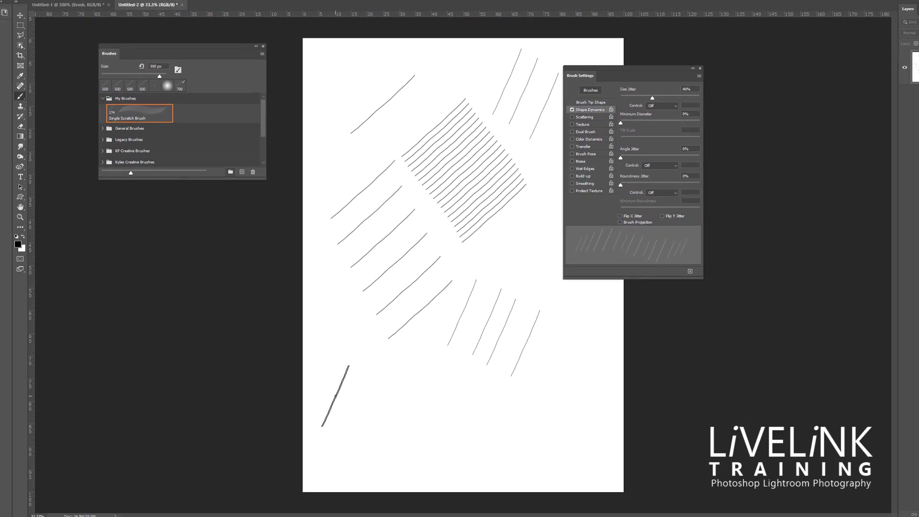
left_click(335, 396)
left_click_drag(363, 402, 567, 408)
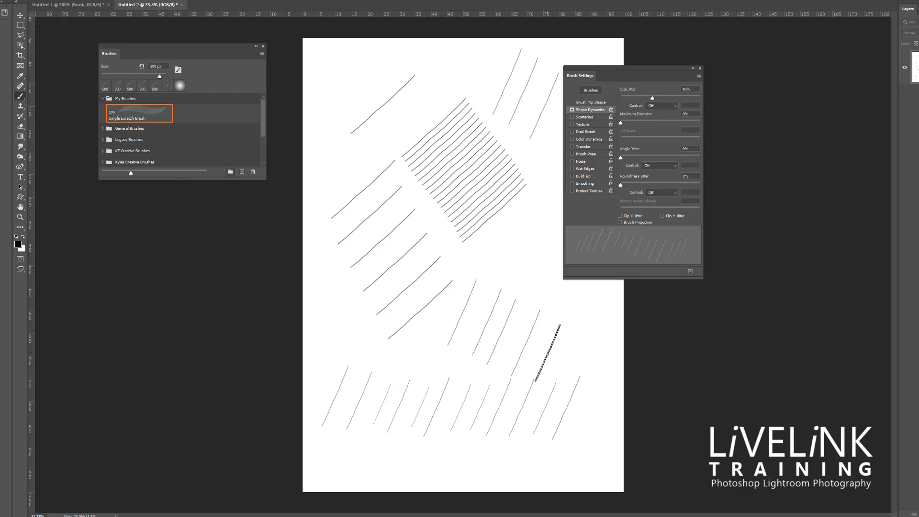
Refill the canvas with white to test an Angle Jitter of 27% with a stroke across the upper page
key("ctrl+BackSpace")
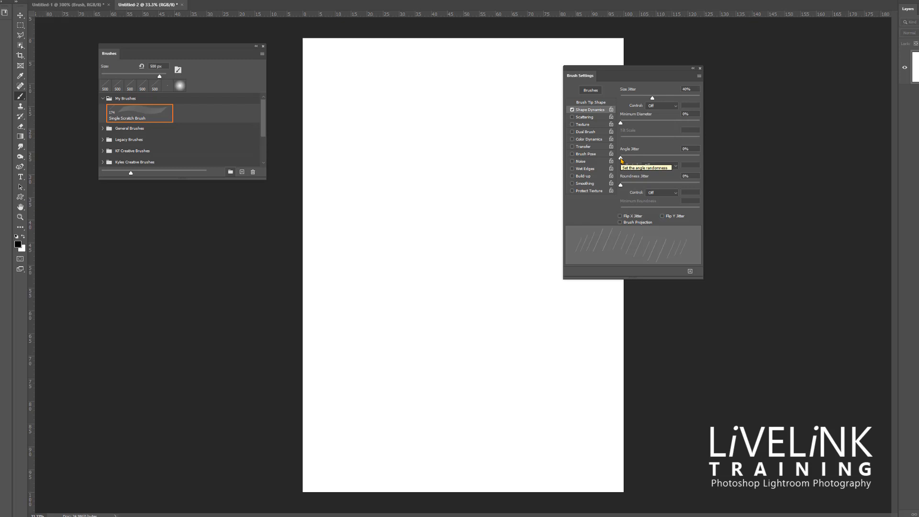
left_click_drag(621, 160, 644, 161)
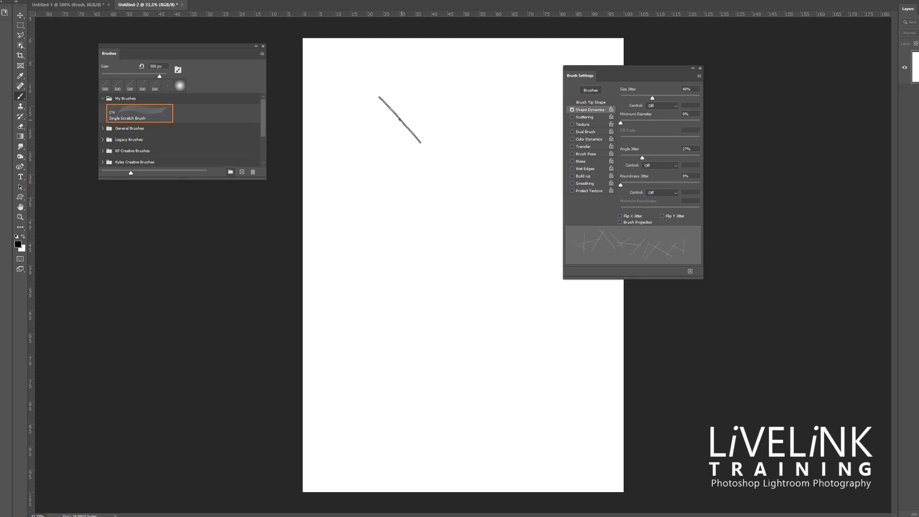
left_click_drag(365, 109, 470, 167)
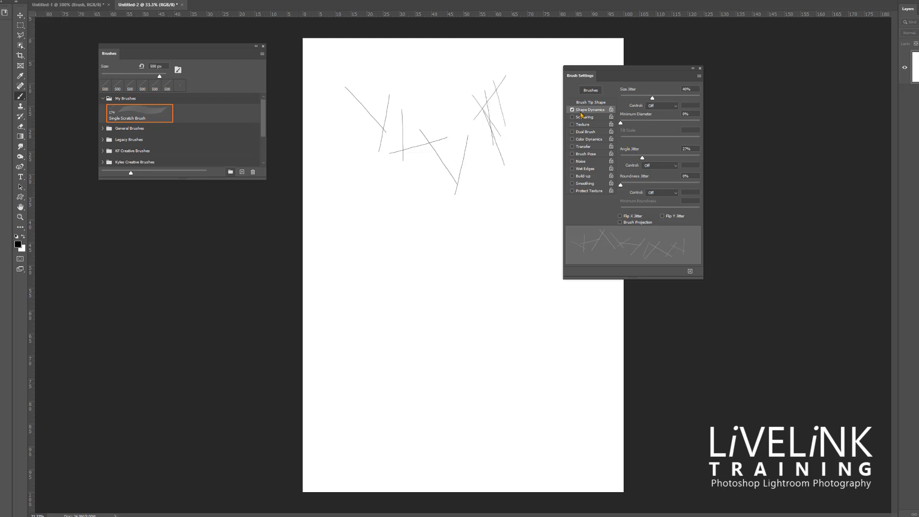
Enable Scattering at 363% on both axes and paint test strokes below the existing scratches
left_click(583, 117)
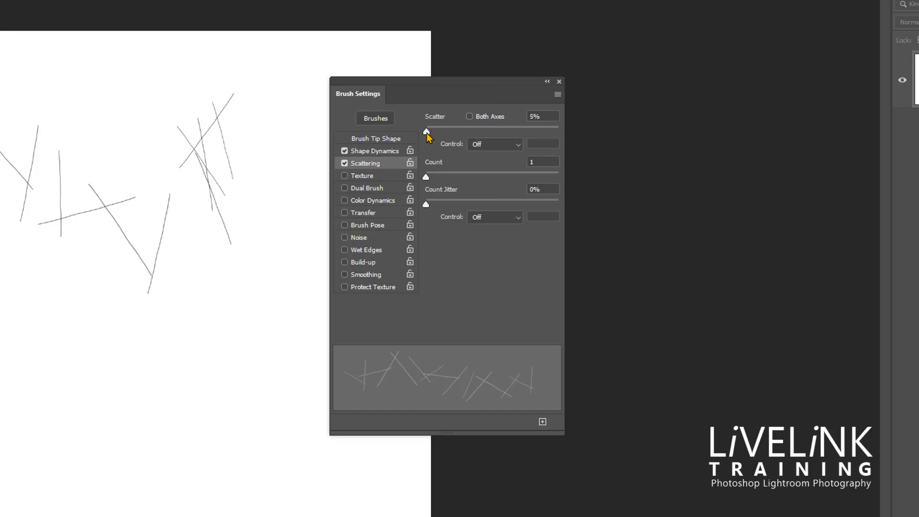
left_click_drag(427, 133, 477, 139)
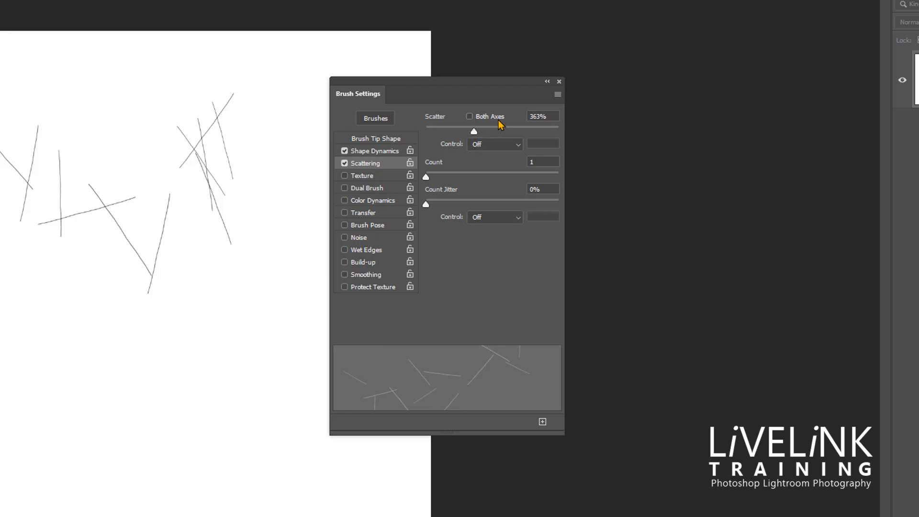
left_click(470, 117)
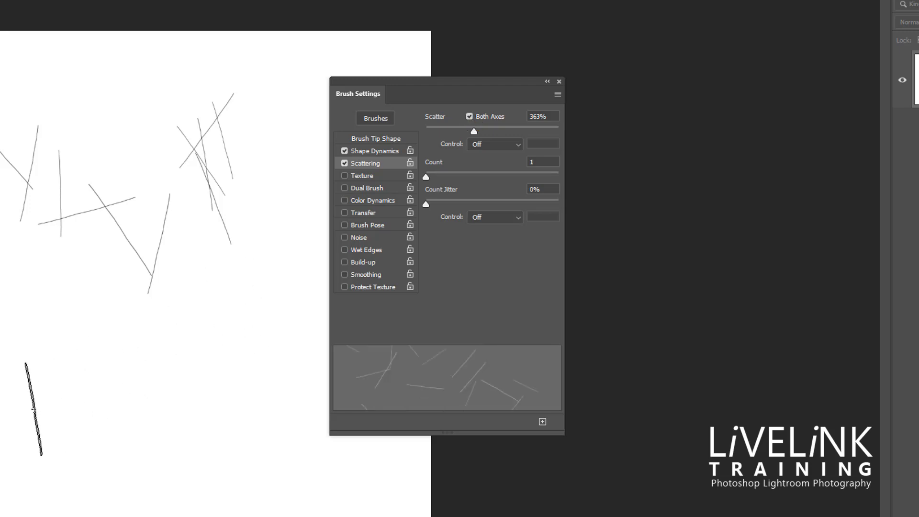
left_click_drag(53, 389, 226, 421)
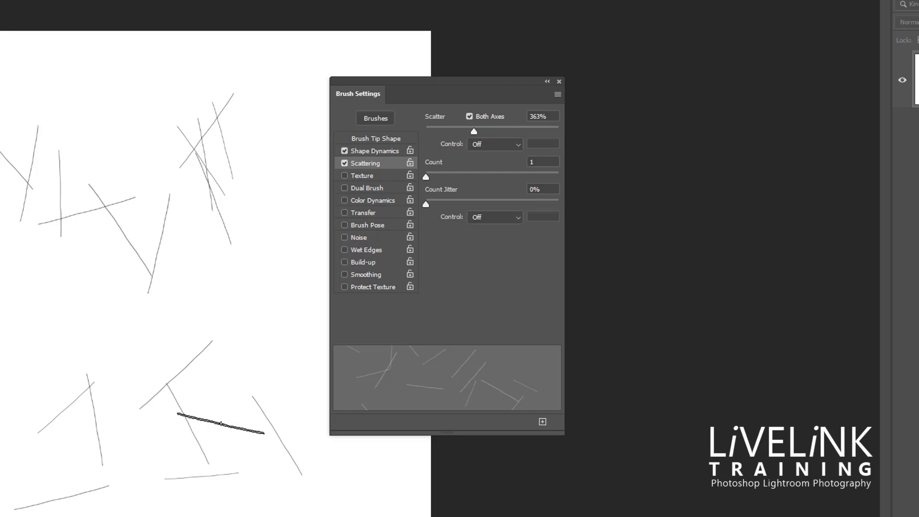
left_click_drag(118, 356, 119, 488)
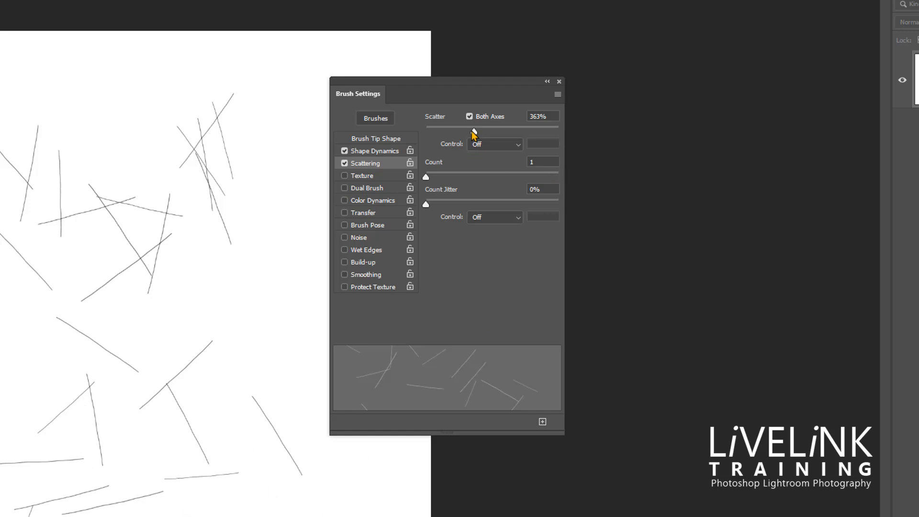
Set the Scatter amount to 299% and clear the canvas back to white
mouse_move(474, 134)
left_mouse_down()
mouse_move(394, 137)
mouse_move(467, 136)
left_mouse_up()
key("alt+BackSpace")
key("ctrl+BackSpace")
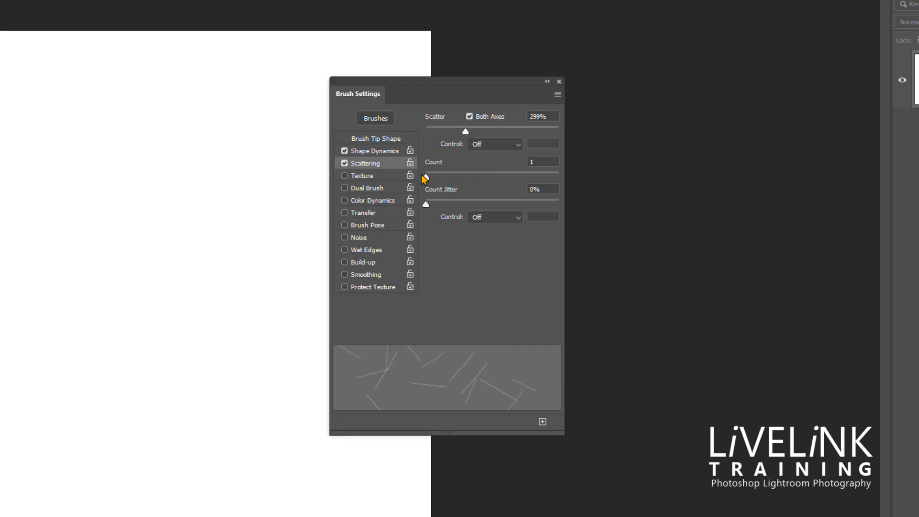
Set the scattering Count to 7
left_click_drag(425, 180, 445, 176)
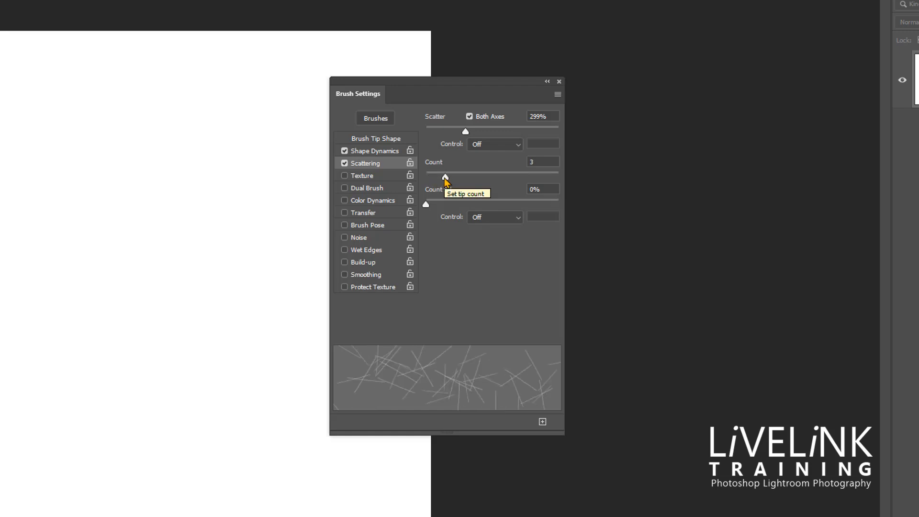
left_click_drag(445, 179, 471, 178)
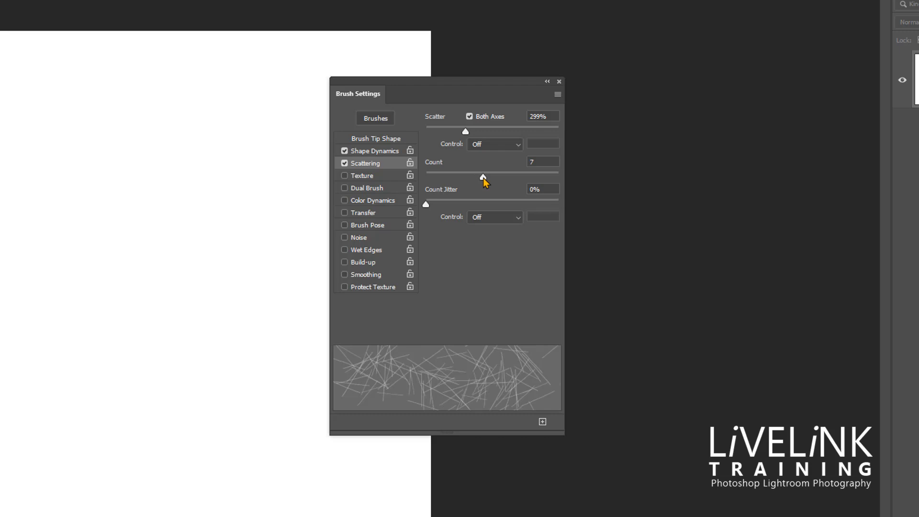
Set the scattering Count to 8, test it with strokes across the whole page, and clear the canvas to white
left_click_drag(484, 178, 492, 177)
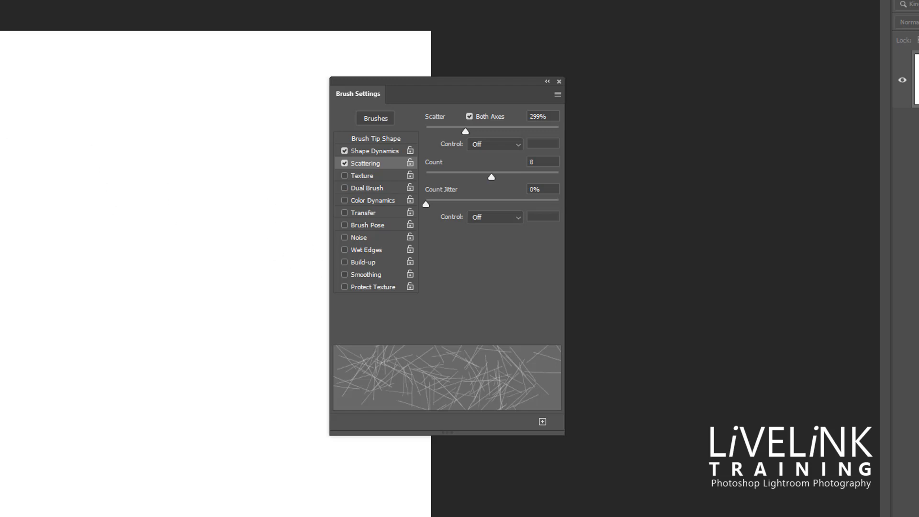
mouse_move(14, 125)
left_mouse_down()
mouse_move(65, 163)
mouse_move(81, 201)
left_mouse_up()
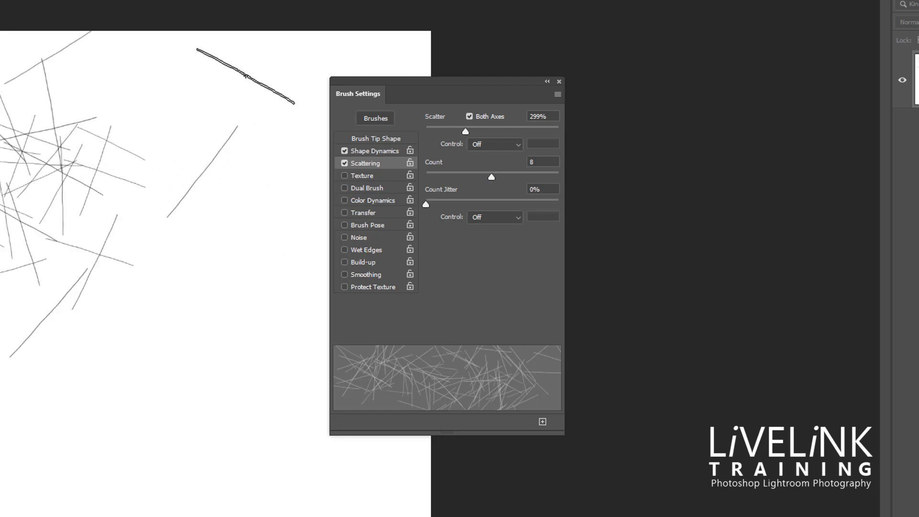
left_click_drag(246, 74, 168, 238)
mouse_move(216, 347)
left_mouse_down()
mouse_move(154, 410)
mouse_move(106, 502)
mouse_move(19, 478)
mouse_move(42, 502)
left_mouse_up()
left_click_drag(295, 455, 319, 512)
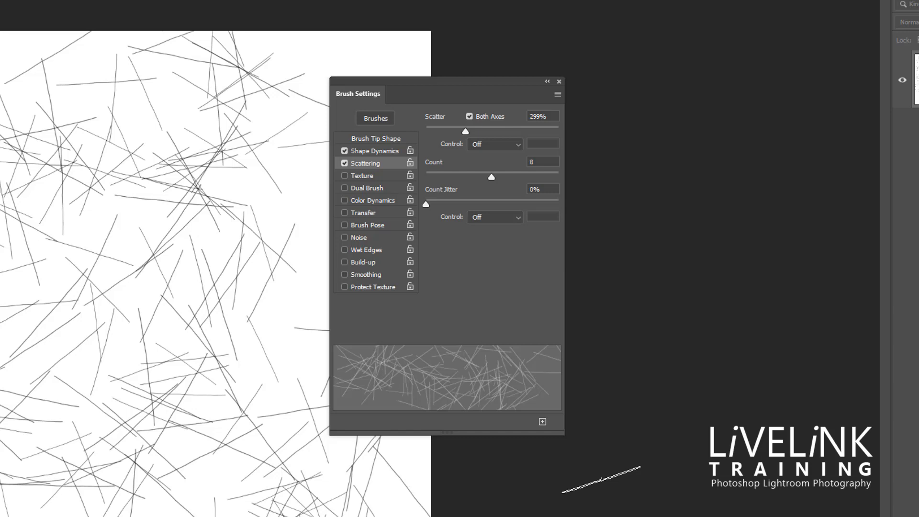
key("ctrl+z")
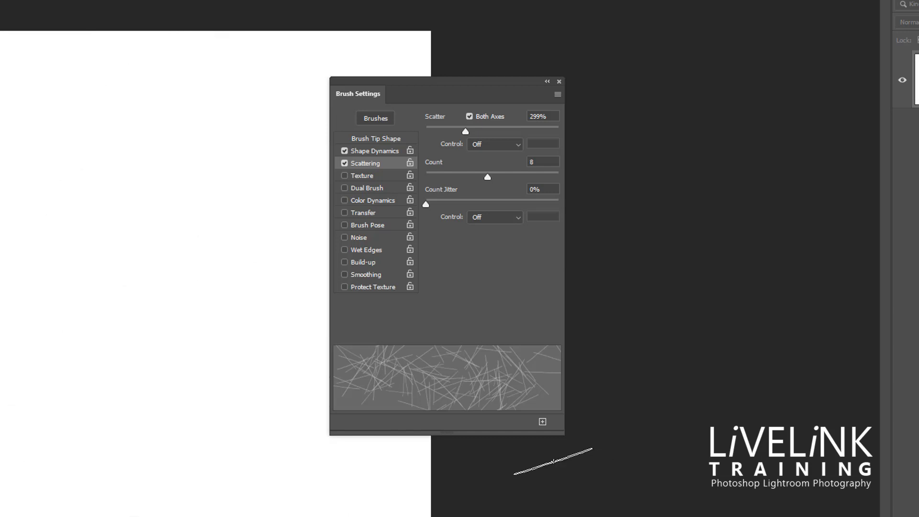
Enable Color Dynamics for the scratch brush and set the foreground colour to bright red (fa0707)
left_click(374, 201)
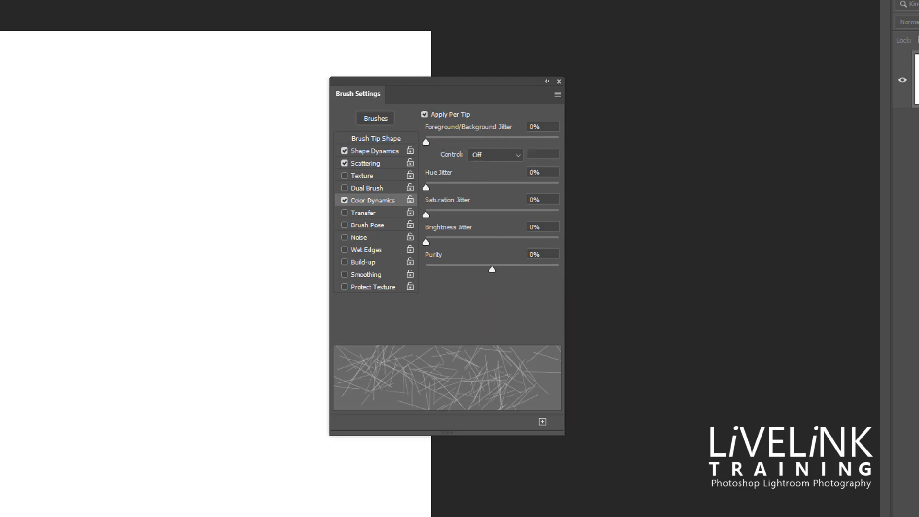
key("v")
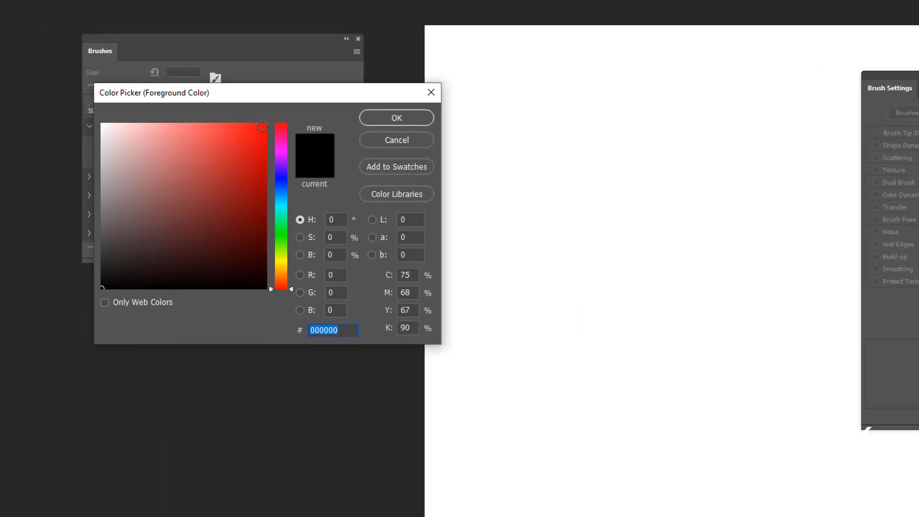
left_click(263, 127)
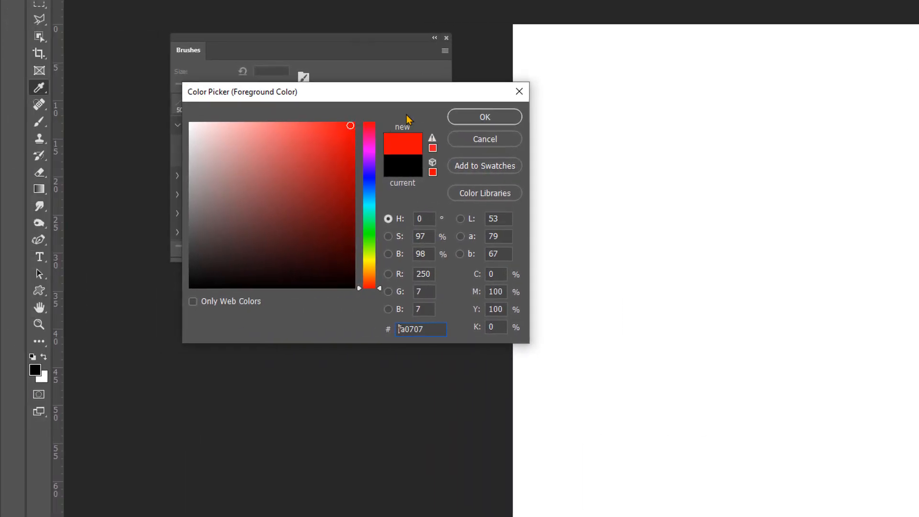
left_click(485, 117)
key("b")
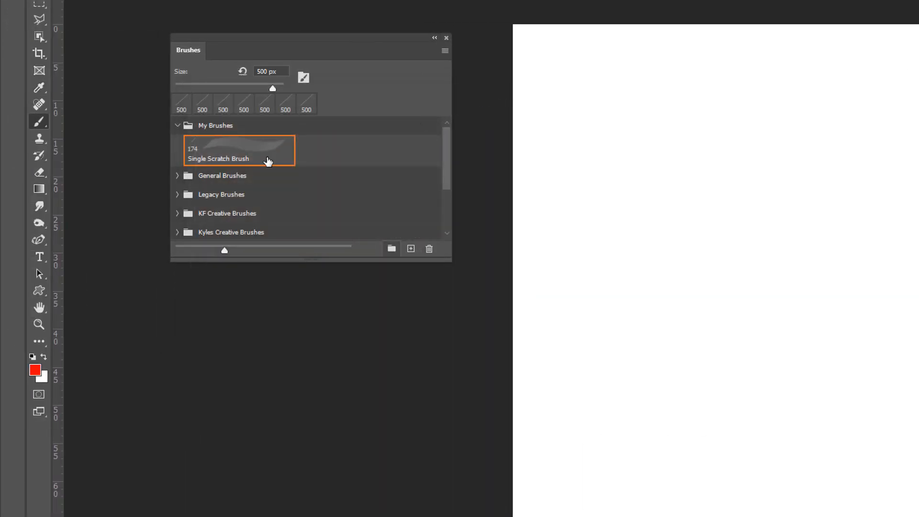
Set the background colour to bright yellow
left_click(44, 378)
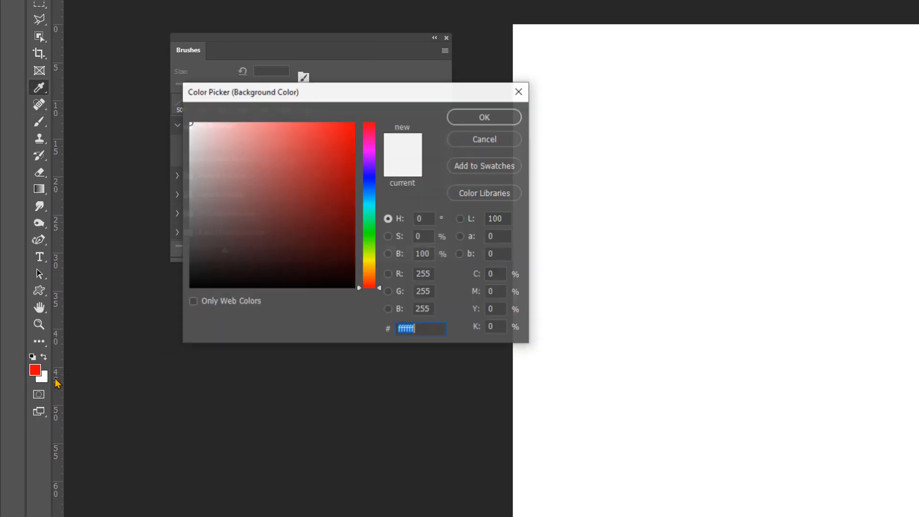
left_click(368, 257)
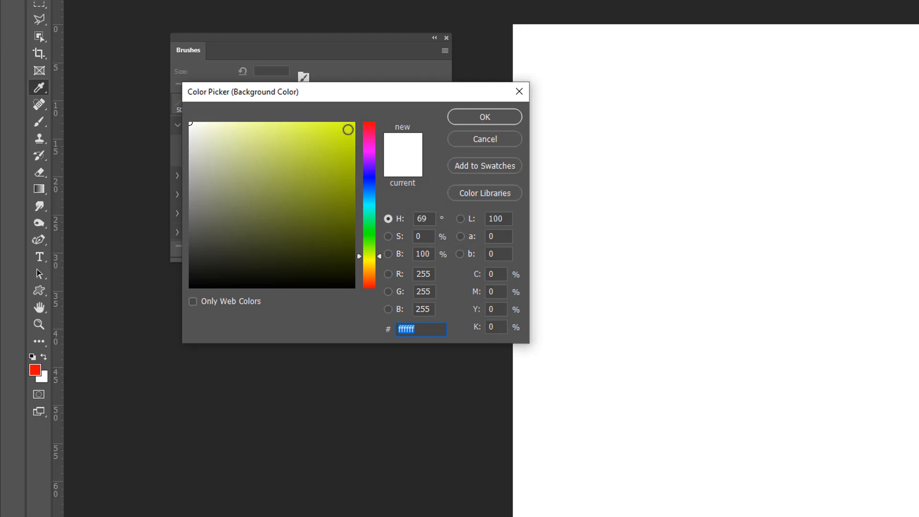
left_click(348, 129)
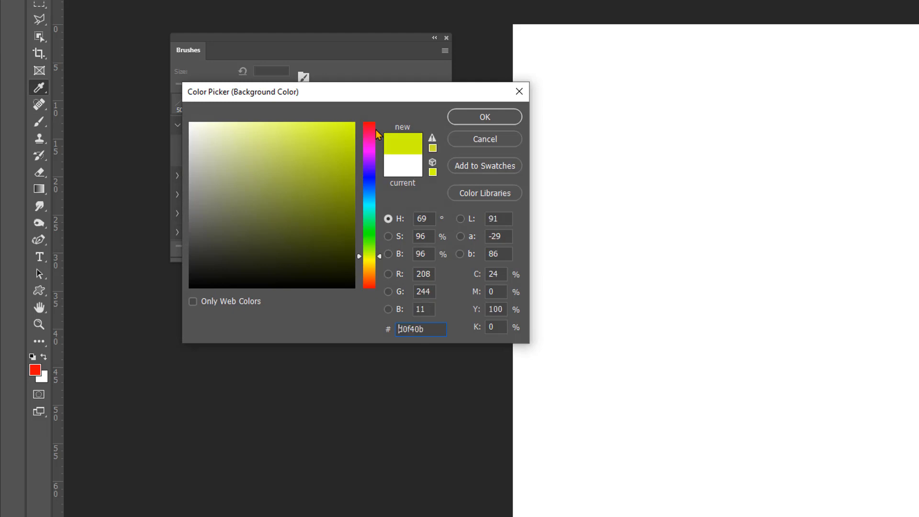
left_click(380, 260)
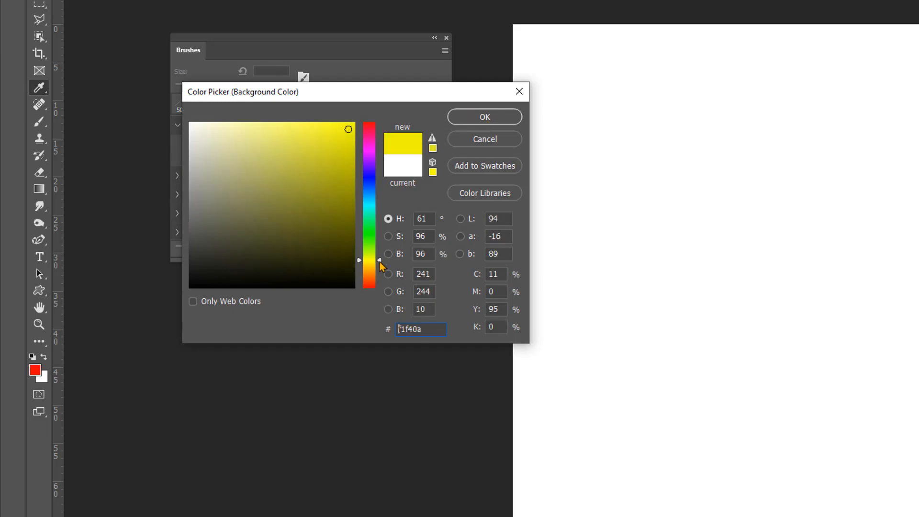
left_click(485, 116)
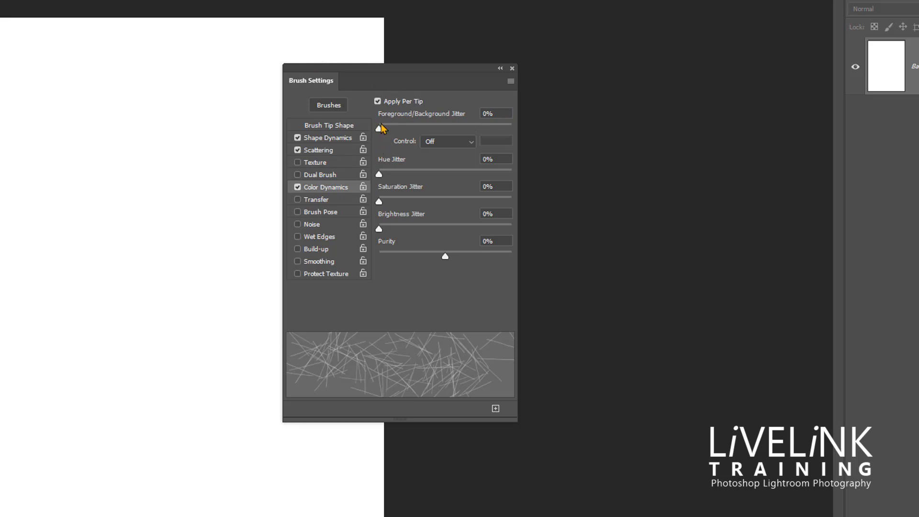
Set the Foreground/Background Jitter to 10% and paint test strokes over the upper page
left_click_drag(385, 128, 396, 130)
left_click_drag(1, 113, 105, 222)
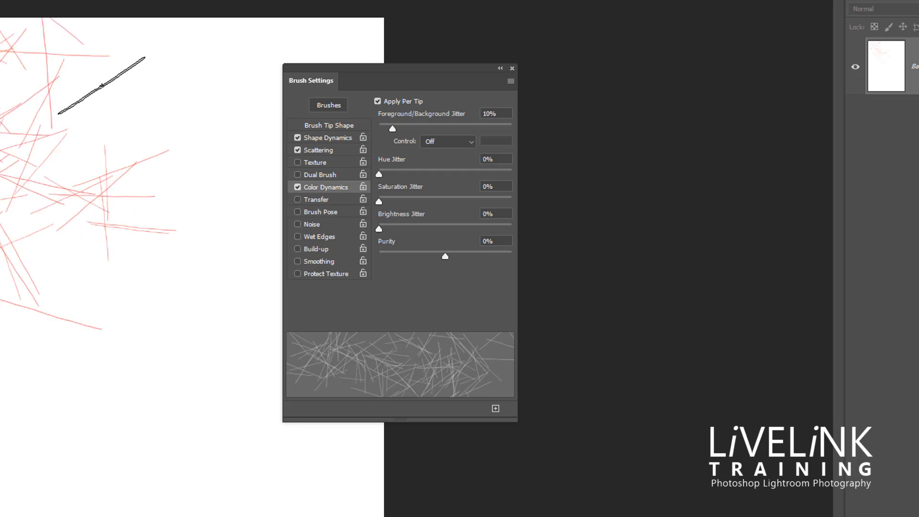
left_click_drag(96, 123, 83, 208)
left_click_drag(219, 199, 92, 304)
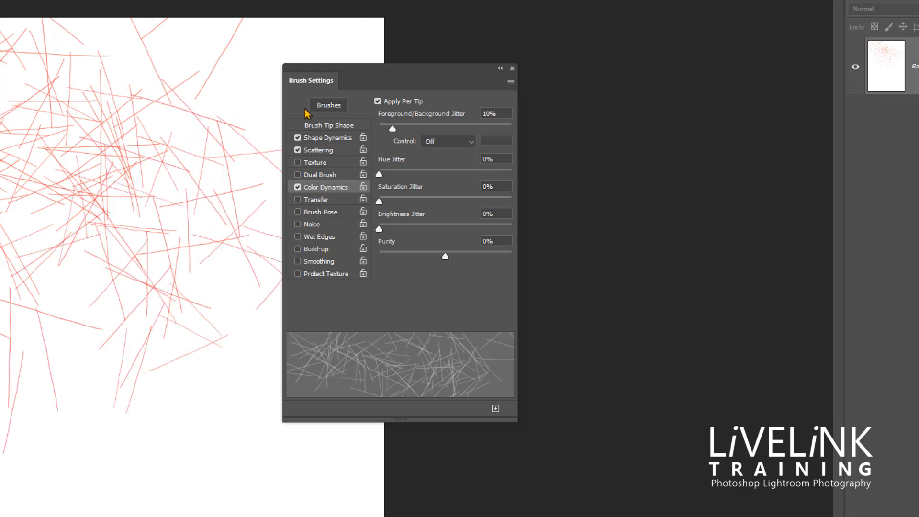
Set the Foreground/Background Jitter to 52% and paint test strokes below the existing red scratches
left_click_drag(393, 129, 449, 130)
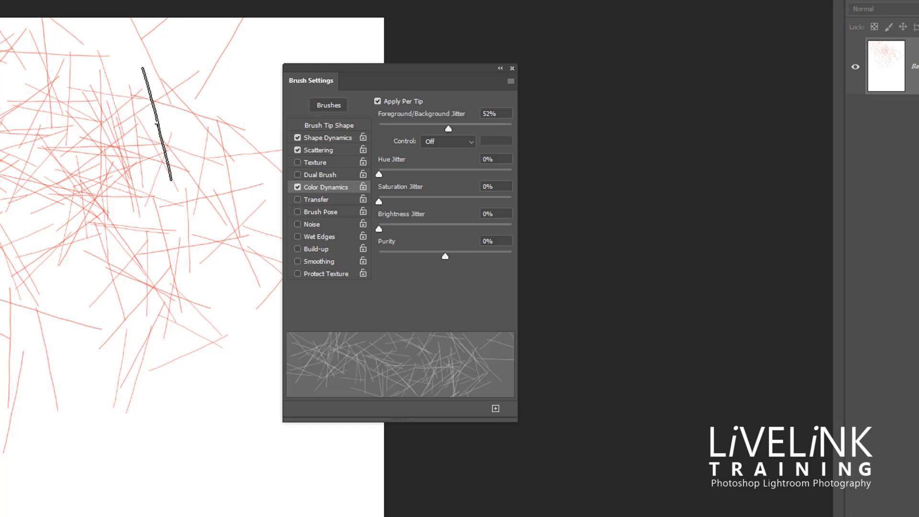
key("alt+BackSpace")
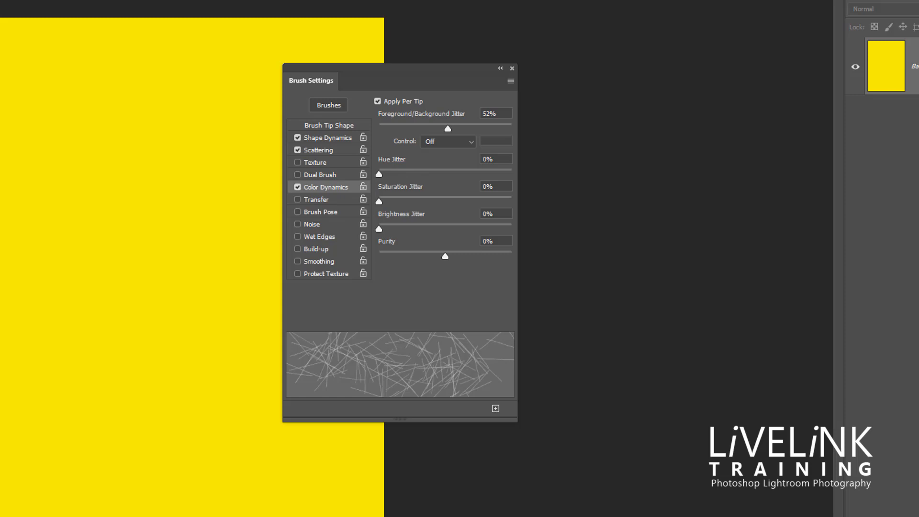
key("ctrl+z")
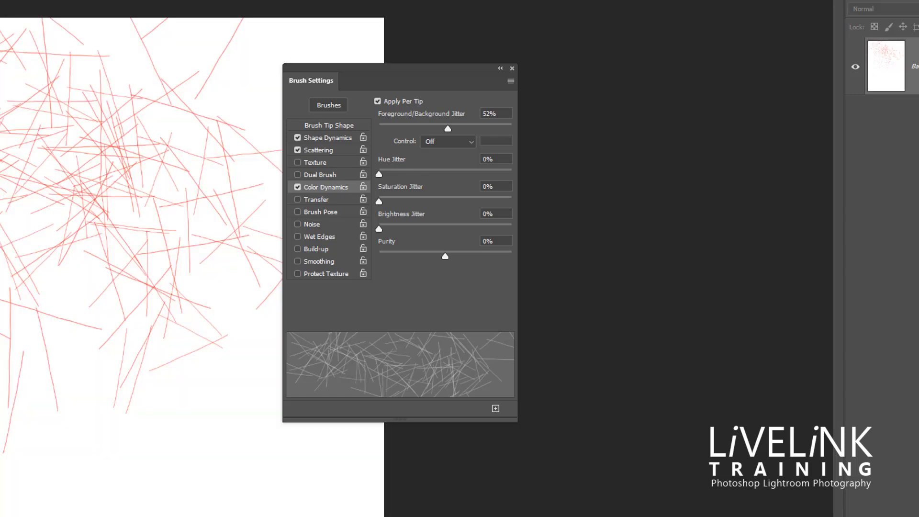
left_click_drag(48, 479, 93, 467)
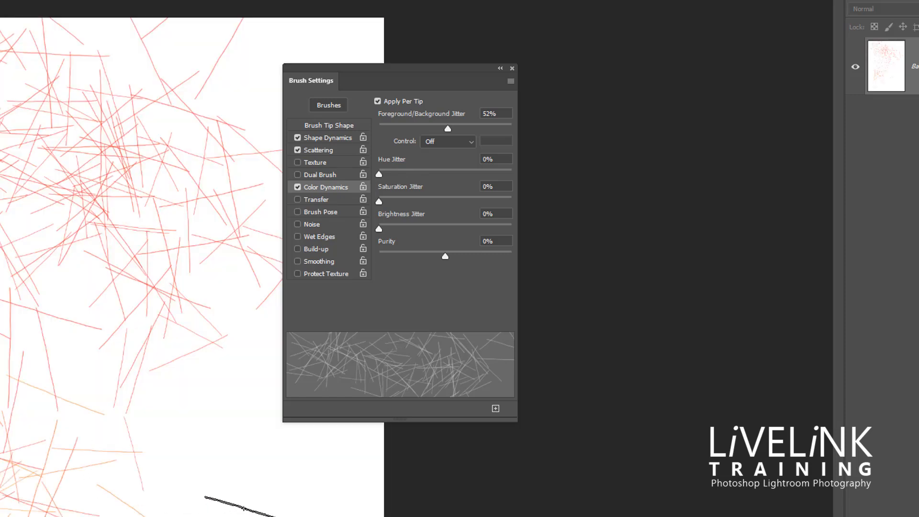
left_click_drag(232, 484, 139, 474)
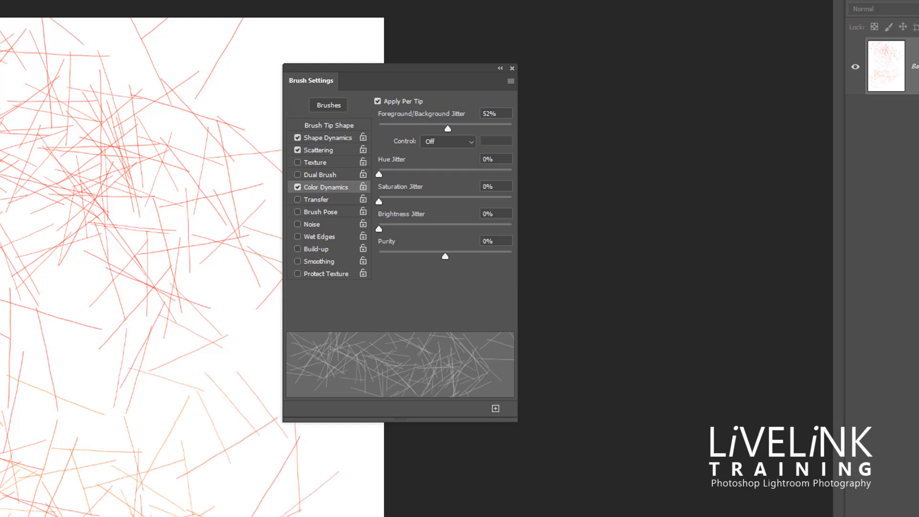
left_click_drag(52, 492, 78, 445)
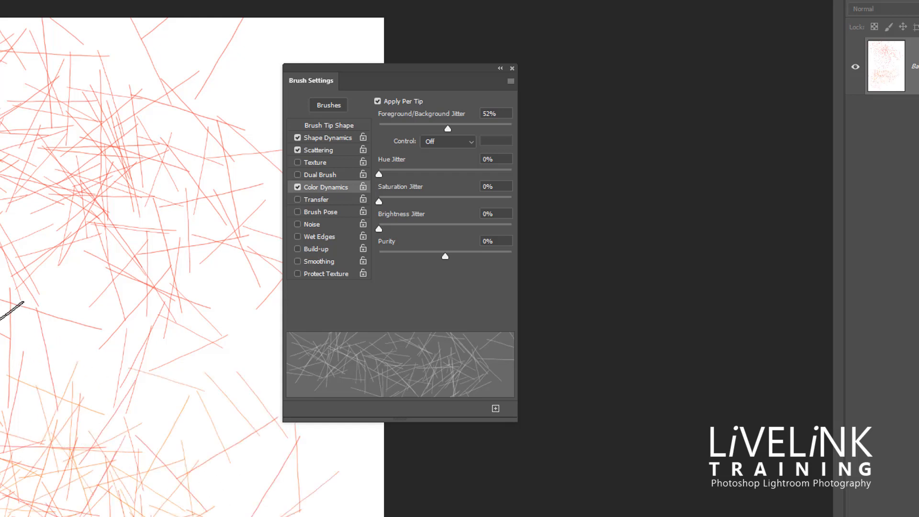
left_click_drag(1, 325, 1, 393)
left_click_drag(249, 509, 163, 502)
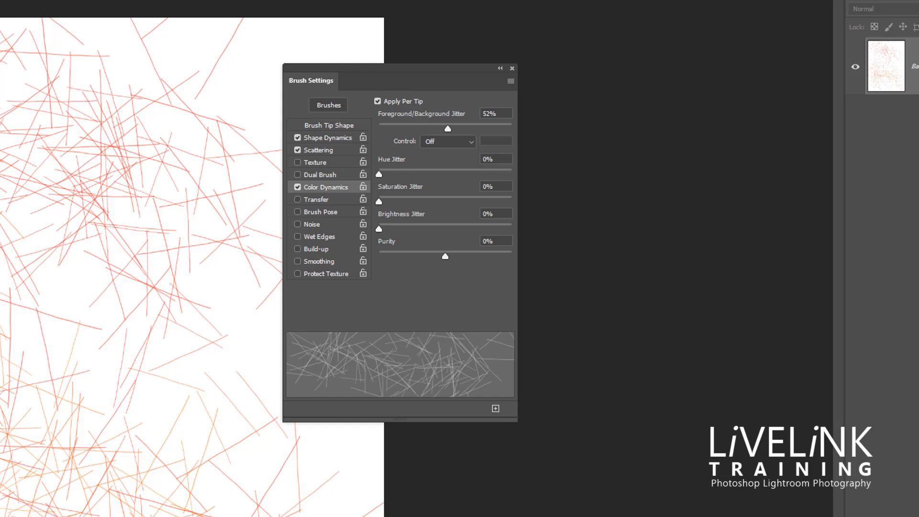
Clear the canvas to white and test a Hue Jitter of 61% with strokes over the upper page
key("ctrl+z")
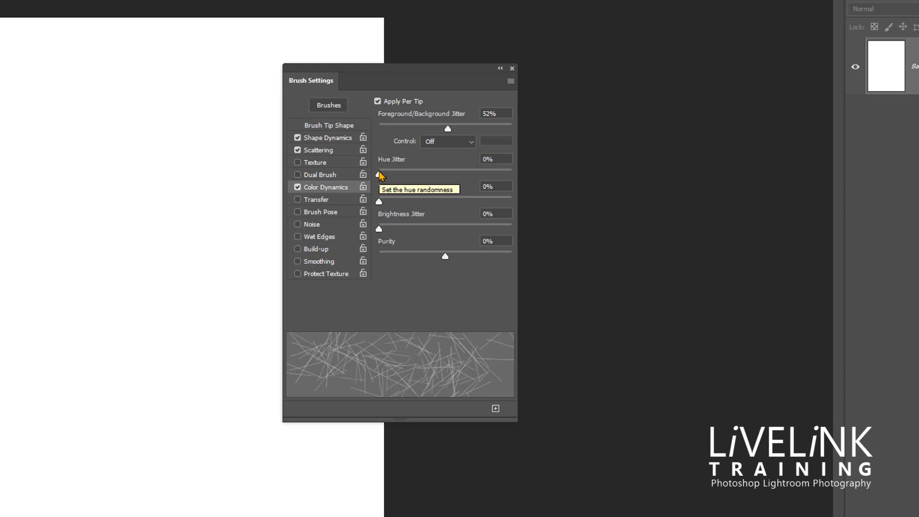
left_click_drag(379, 176, 424, 176)
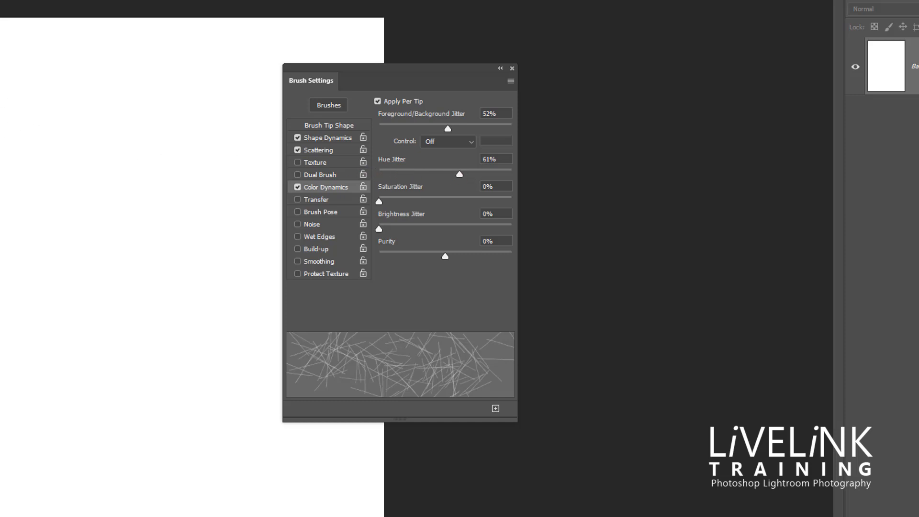
left_click_drag(76, 106, 62, 246)
mouse_move(187, 67)
left_mouse_down()
mouse_move(199, 82)
mouse_move(80, 235)
left_mouse_up()
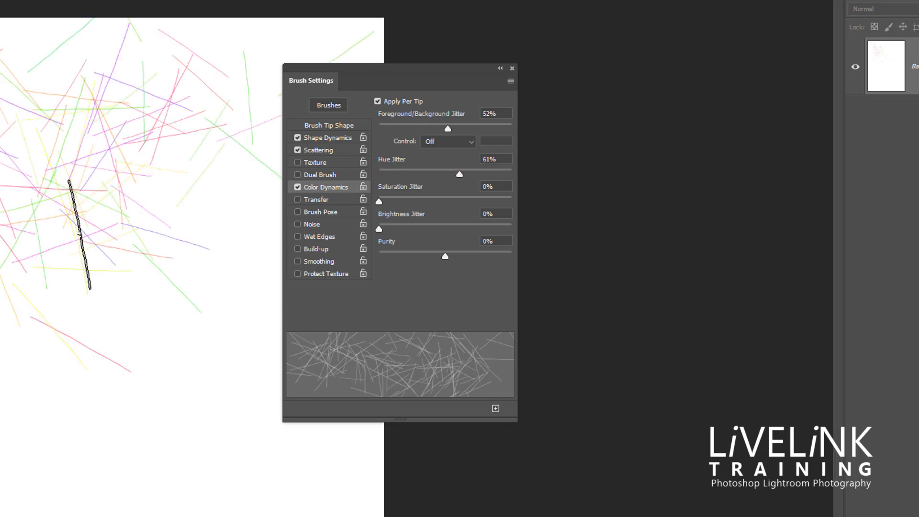
left_click_drag(192, 243, 82, 359)
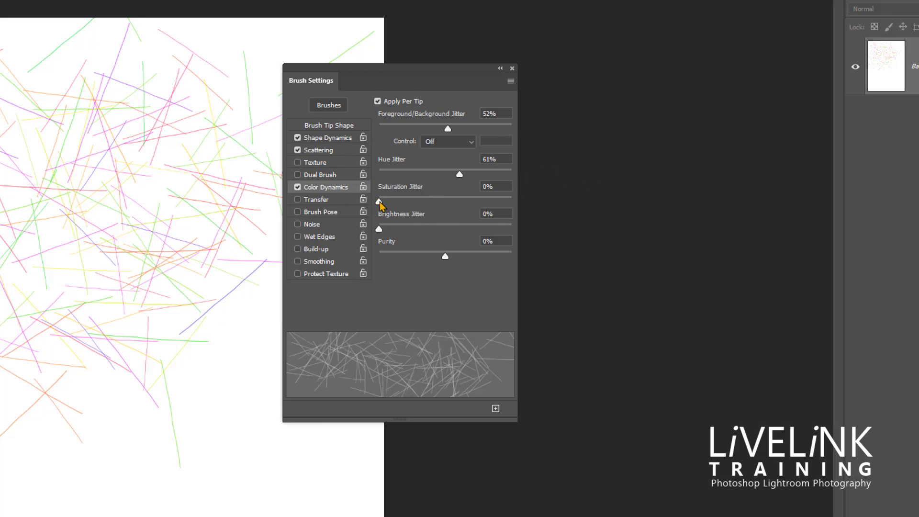
Set the Saturation Jitter to 60% and paint test strokes below the existing multicoloured scratches
left_click_drag(379, 202, 458, 202)
left_click_drag(2, 516, 29, 516)
left_click_drag(126, 484, 127, 516)
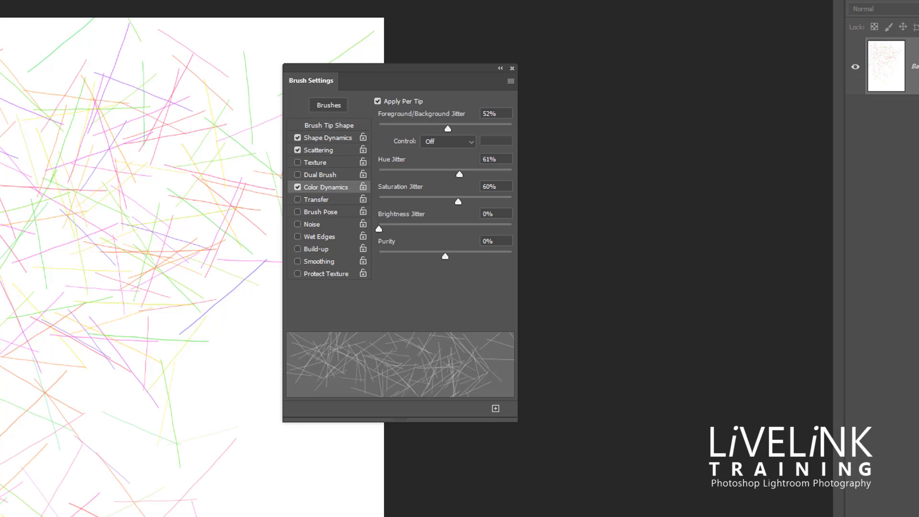
left_click_drag(192, 516, 254, 516)
Set the Brightness Jitter to 61% and paint test strokes near the bottom of the page
left_click_drag(379, 230, 456, 236)
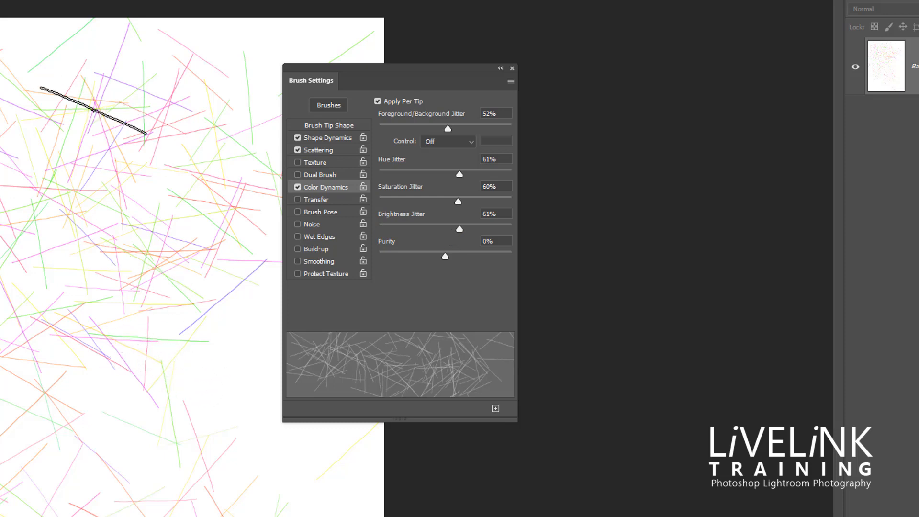
left_click_drag(94, 111, 14, 417)
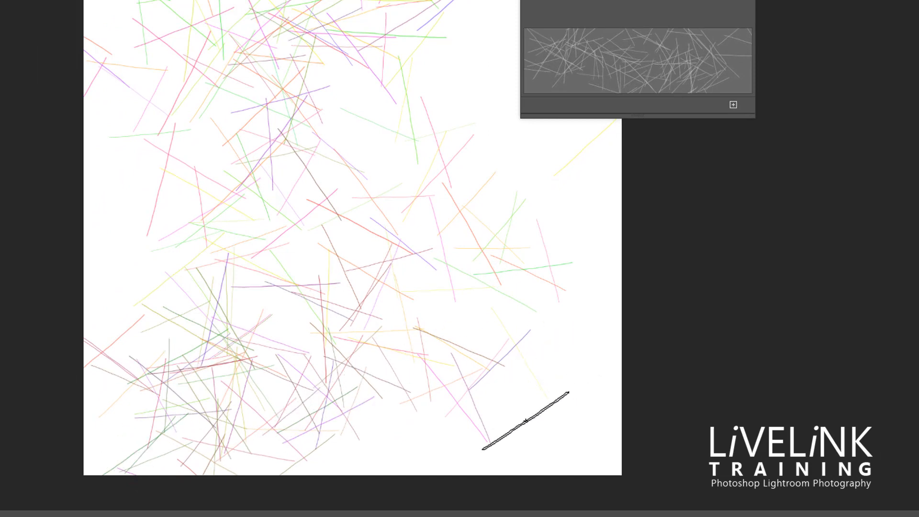
mouse_move(552, 326)
left_mouse_down()
mouse_move(558, 396)
mouse_move(599, 398)
left_mouse_up()
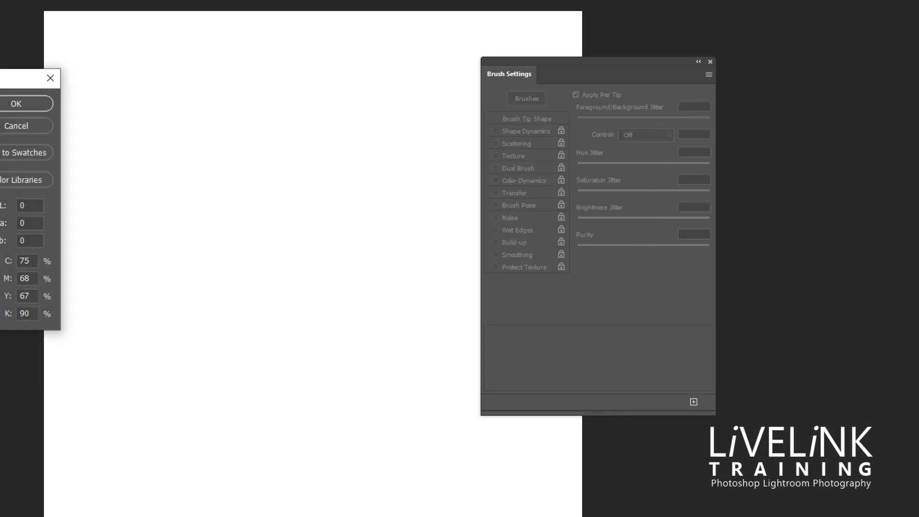
Restore the red foreground colour and test a Purity of -100% with strokes over the upper part of the cleared page
left_click(6, 108)
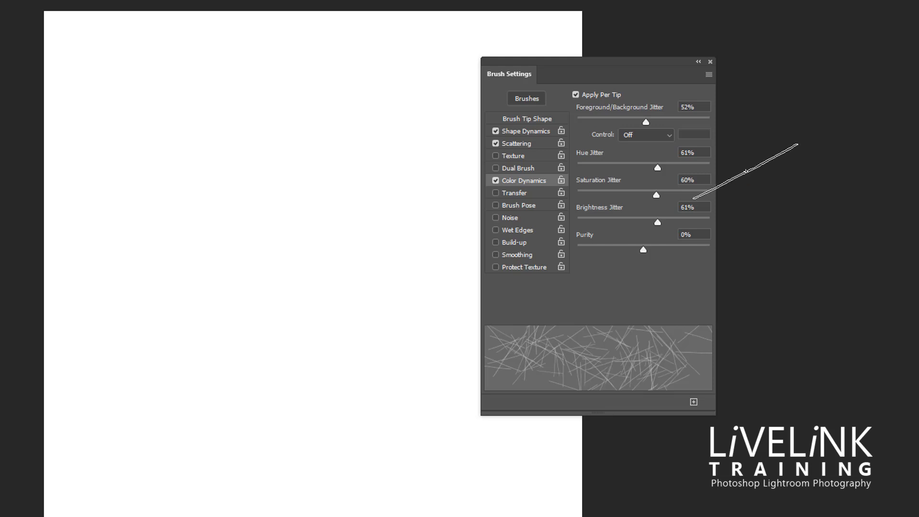
left_click(690, 234)
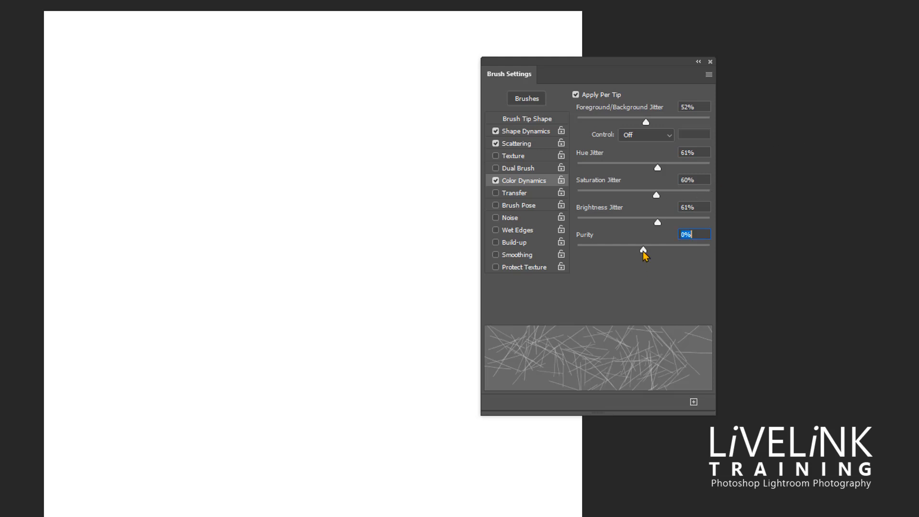
left_click_drag(643, 250, 575, 252)
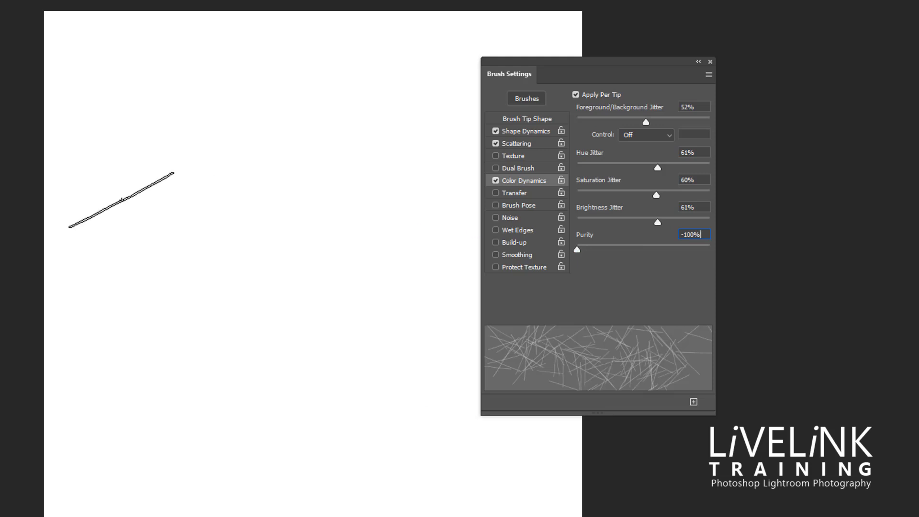
mouse_move(148, 91)
left_mouse_down()
mouse_move(354, 398)
mouse_move(363, 248)
mouse_move(335, 91)
left_mouse_up()
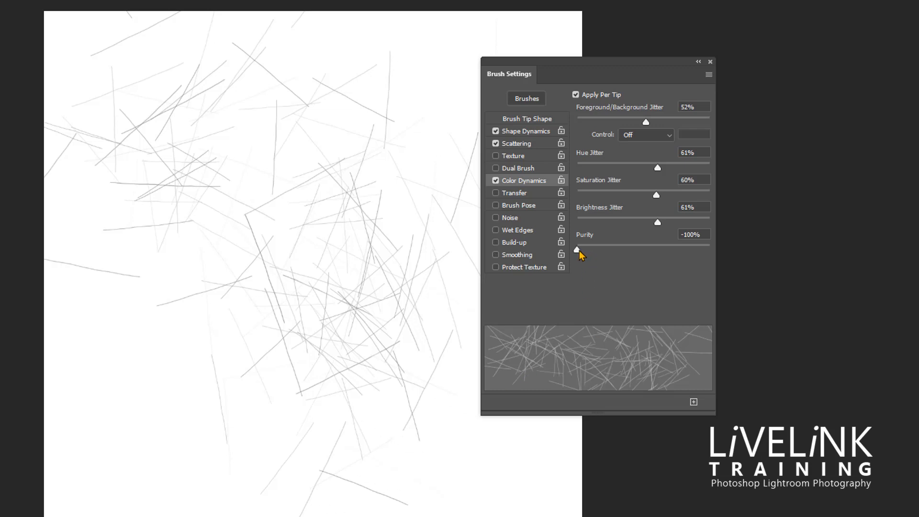
Test a Purity of +100% with strokes across the lower page and a Purity of +39% with strokes near the top
left_click_drag(579, 250, 708, 251)
mouse_move(215, 515)
left_mouse_down()
mouse_move(431, 512)
mouse_move(82, 513)
mouse_move(335, 514)
left_mouse_up()
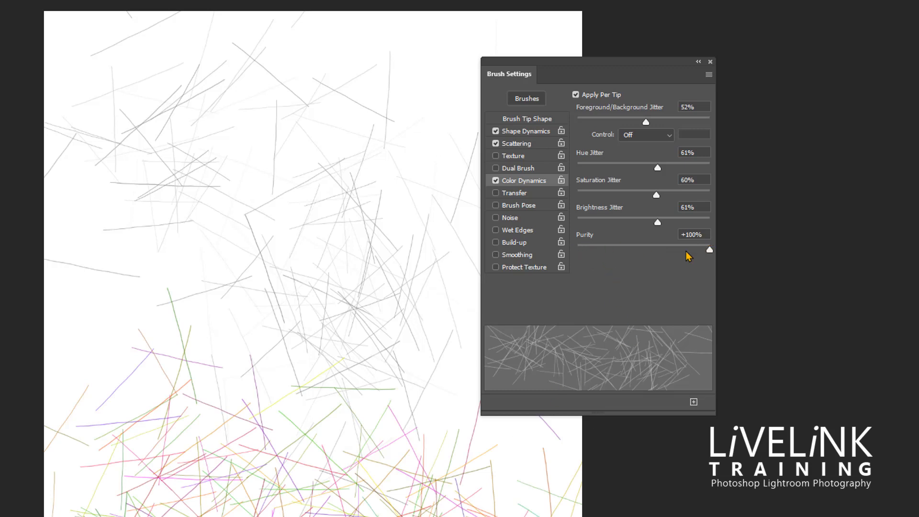
left_click_drag(710, 250, 670, 251)
left_click_drag(388, 60, 314, 162)
left_click_drag(314, 162, 290, 179)
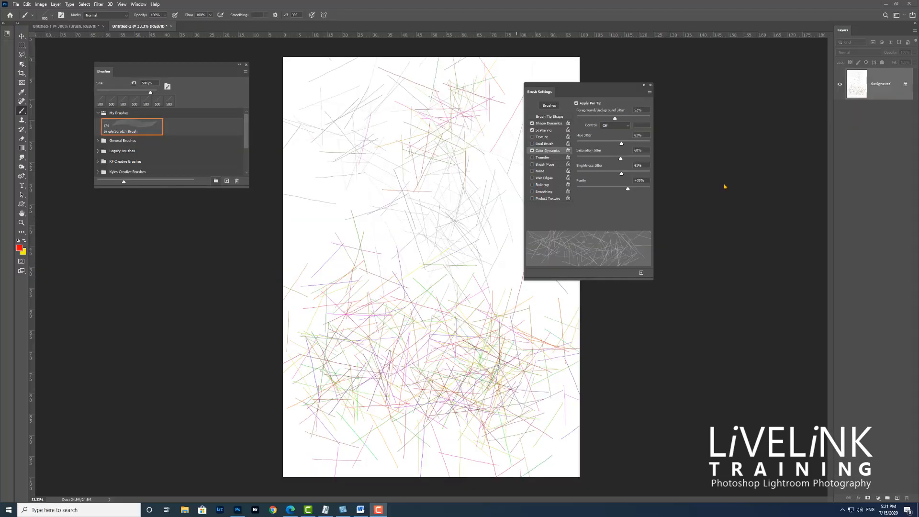